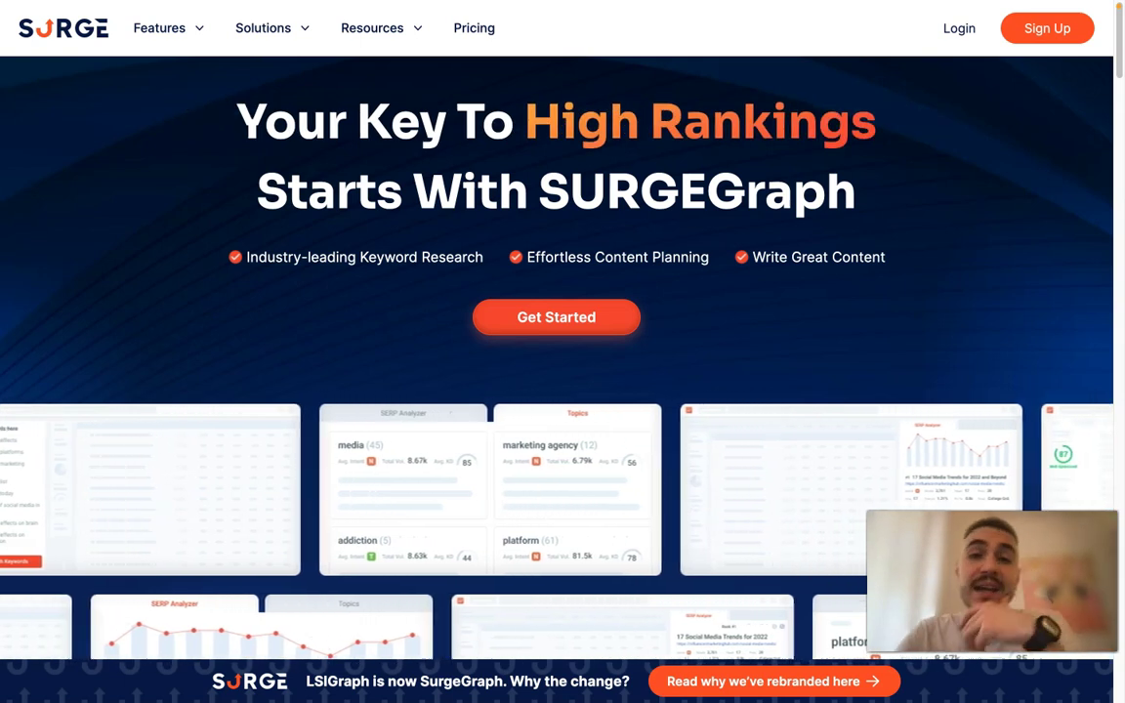
Scroll the homepage past the testimonial to the Keyword Research and Semantic Writer sections
scroll(557, 351, down, 1)
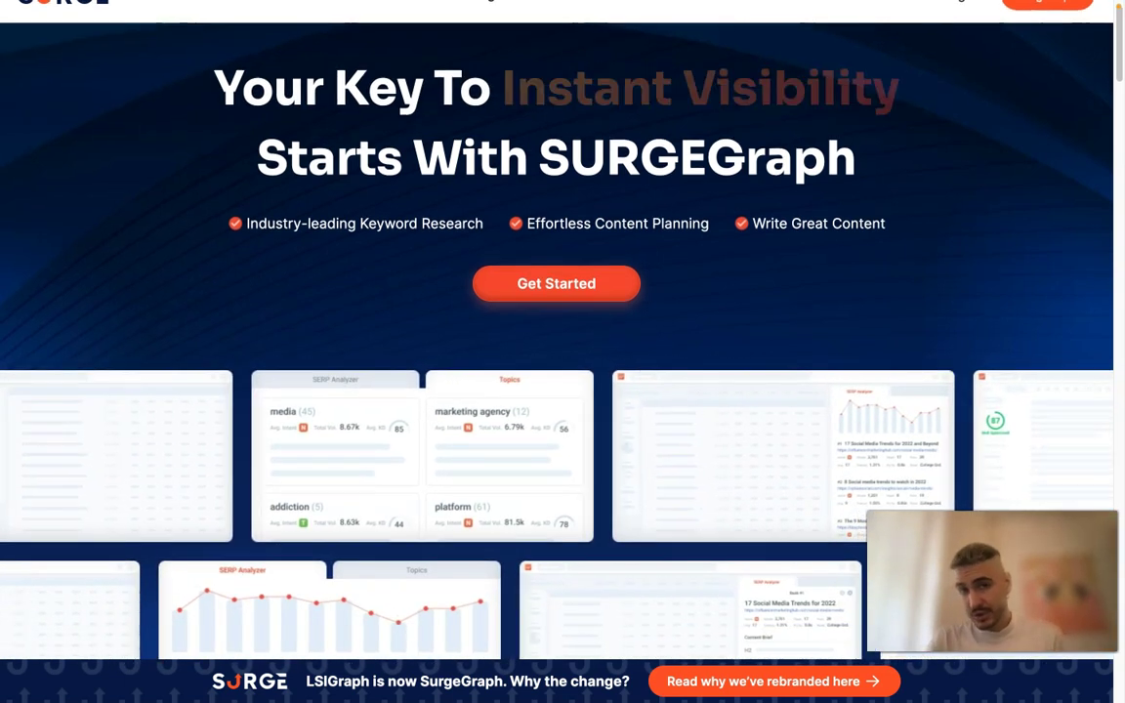
scroll(556, 351, down, 1)
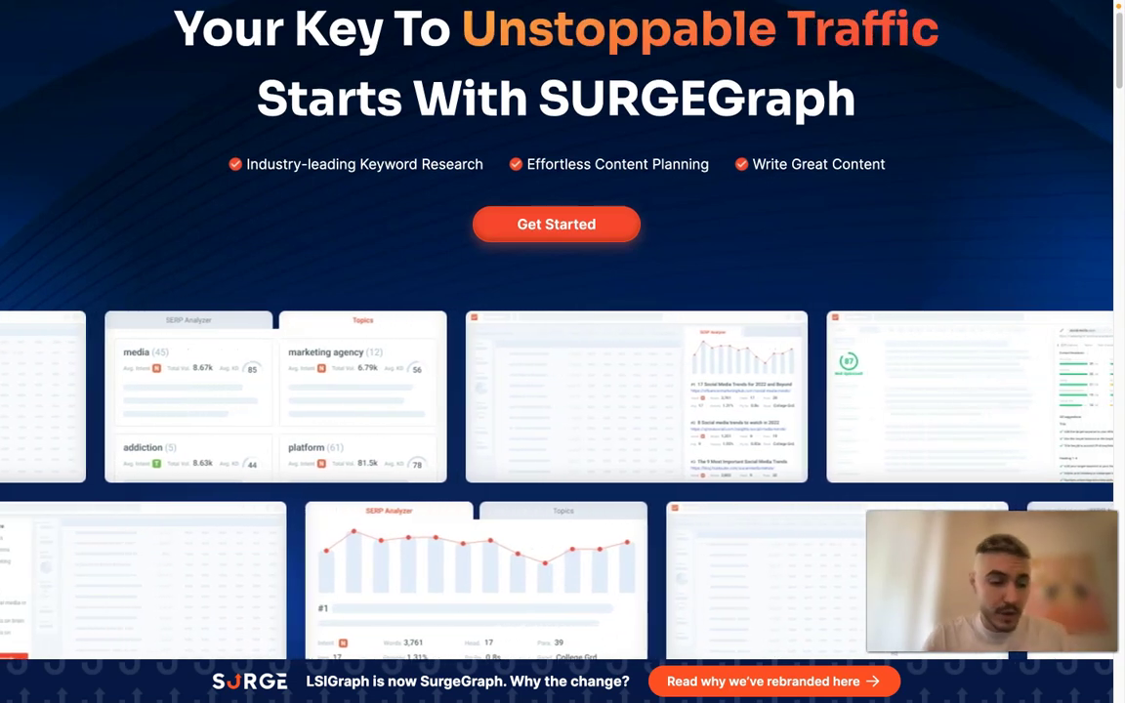
scroll(557, 351, down, 2)
scroll(556, 352, down, 4)
scroll(556, 352, down, 2)
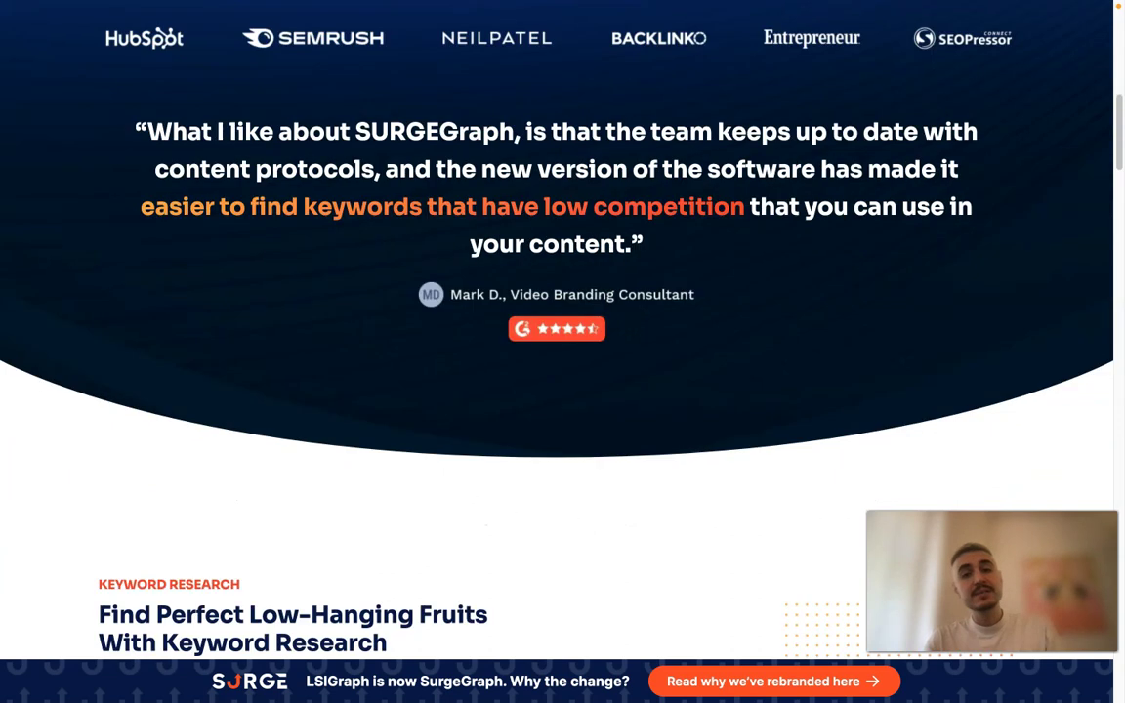
scroll(557, 351, down, 3)
scroll(557, 352, down, 2)
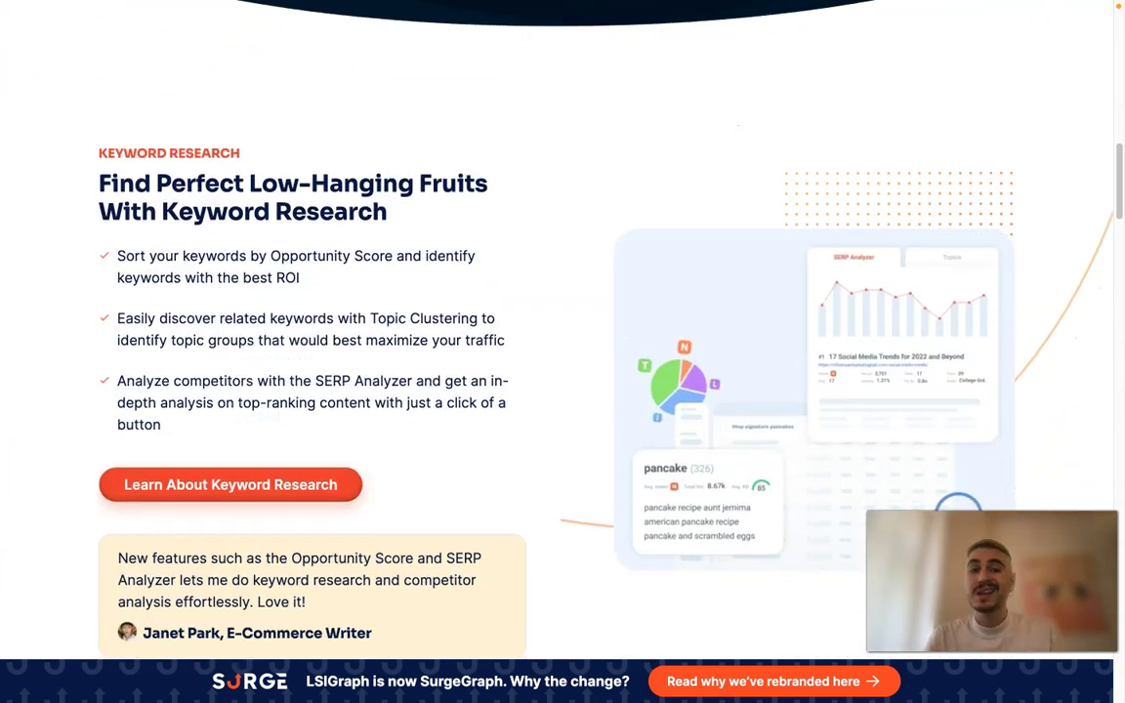
scroll(556, 351, down, 1)
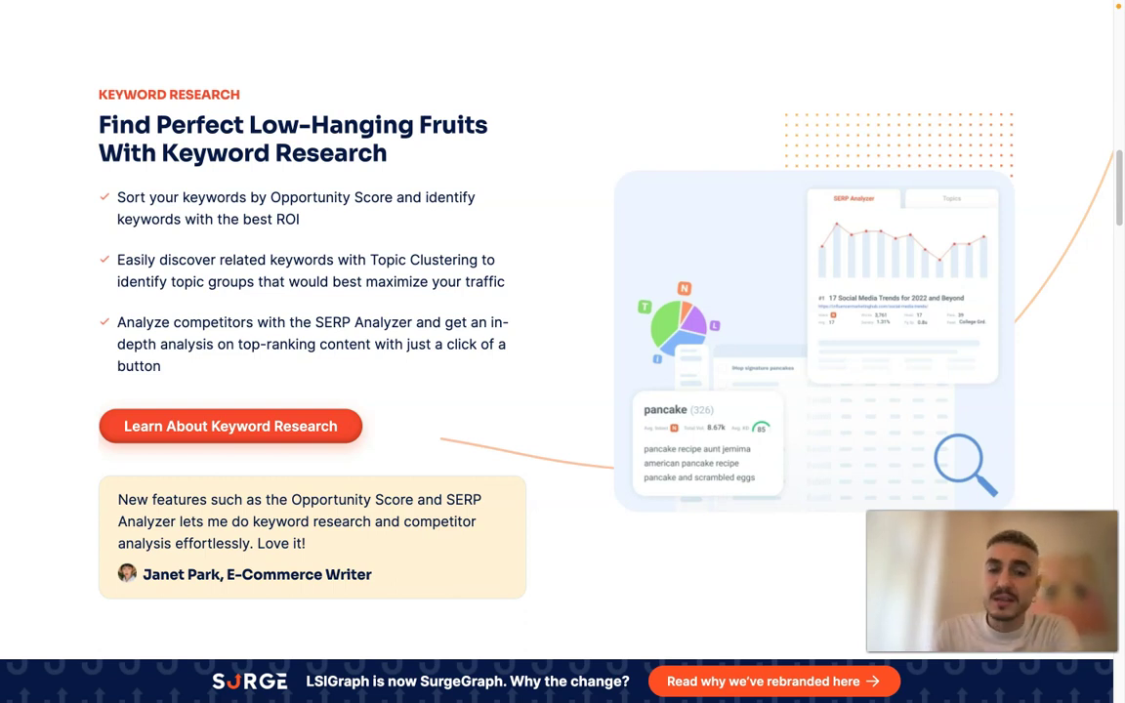
scroll(356, 552, down, 5)
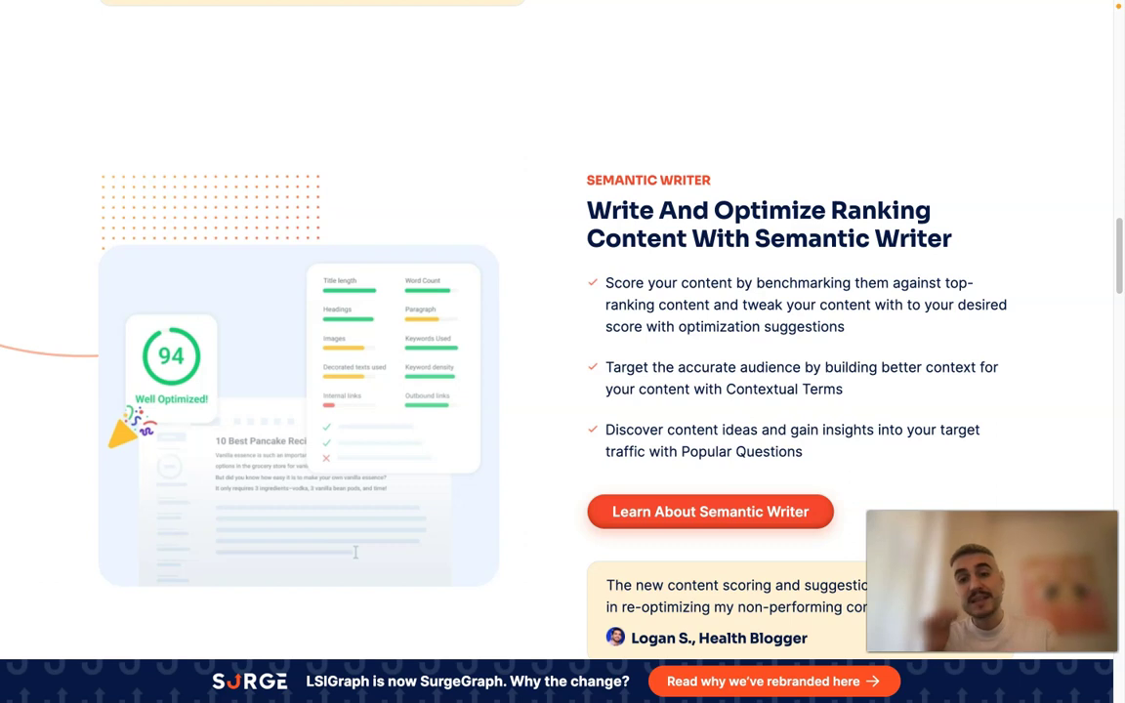
scroll(563, 352, down, 2)
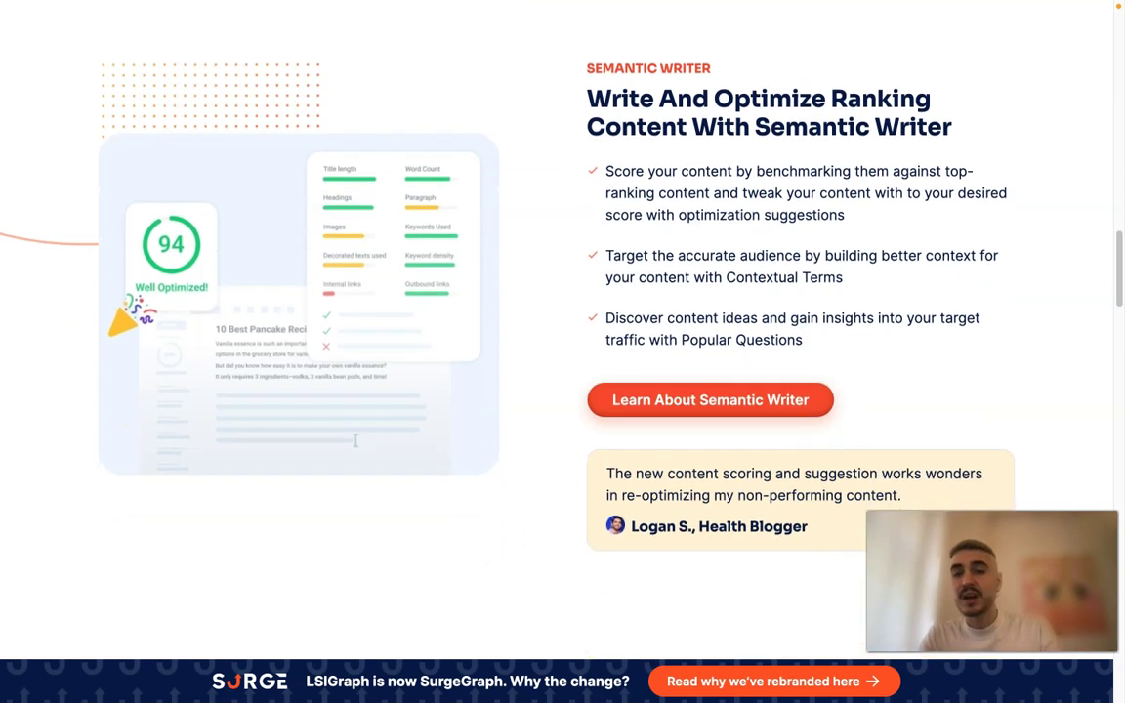
scroll(563, 351, down, 2)
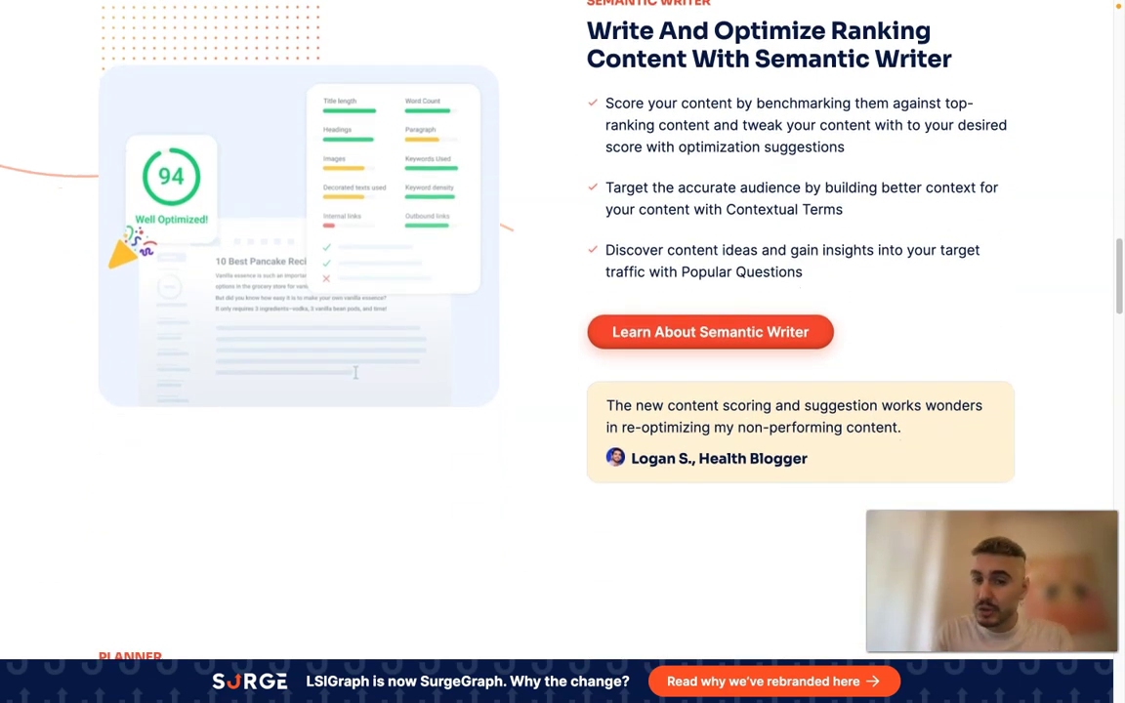
scroll(355, 384, down, 3)
scroll(356, 384, down, 5)
scroll(562, 351, up, 1)
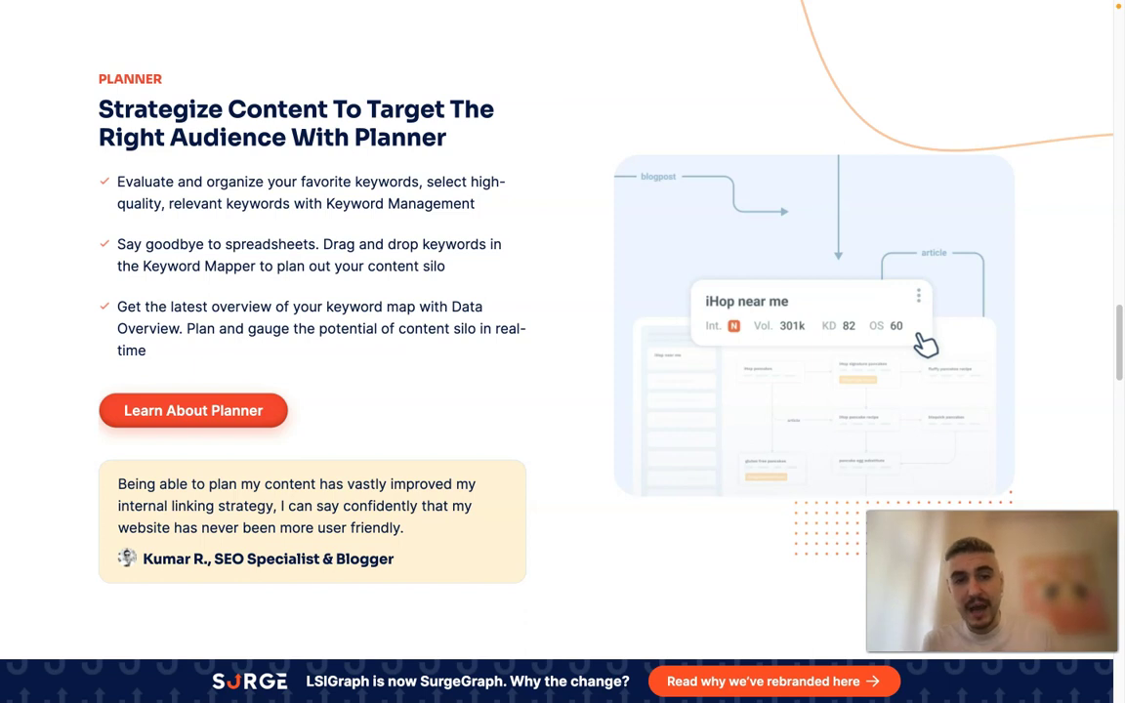
scroll(562, 352, down, 5)
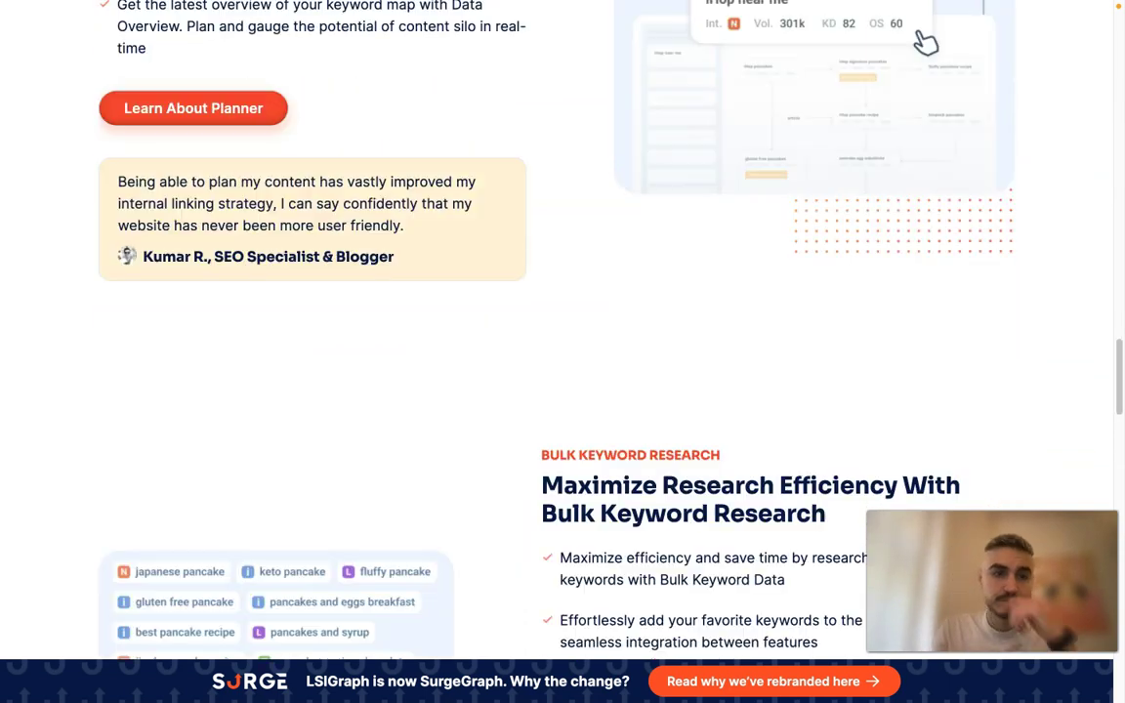
scroll(563, 352, down, 3)
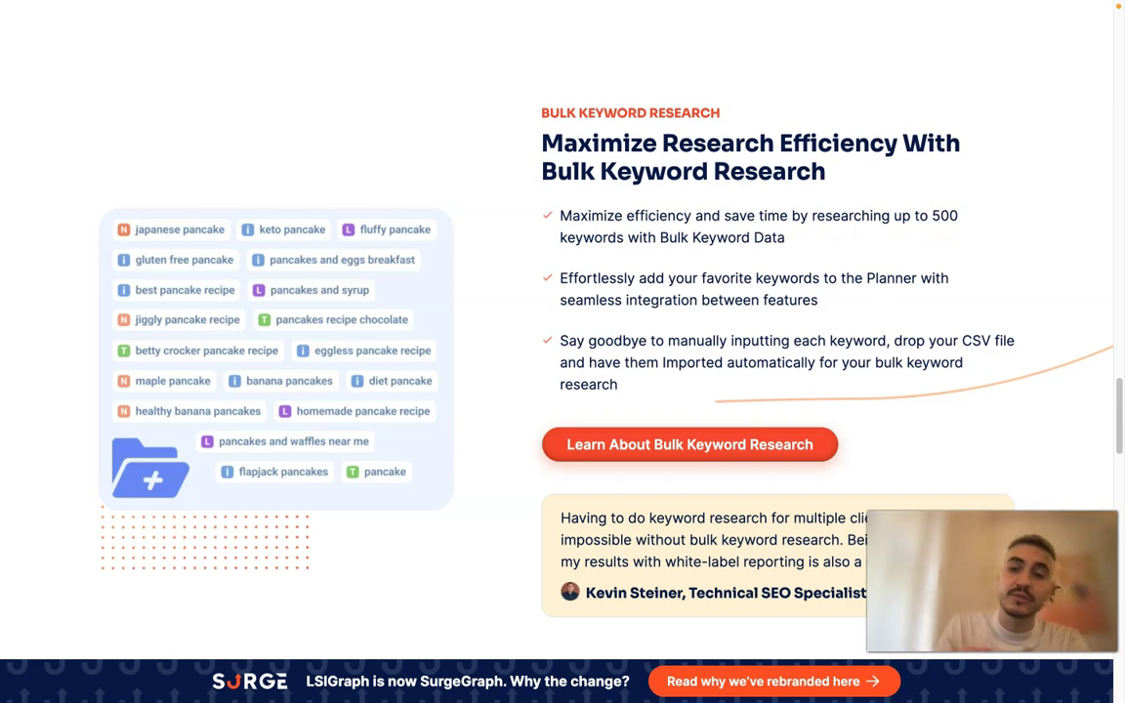
scroll(563, 352, down, 5)
scroll(562, 352, down, 5)
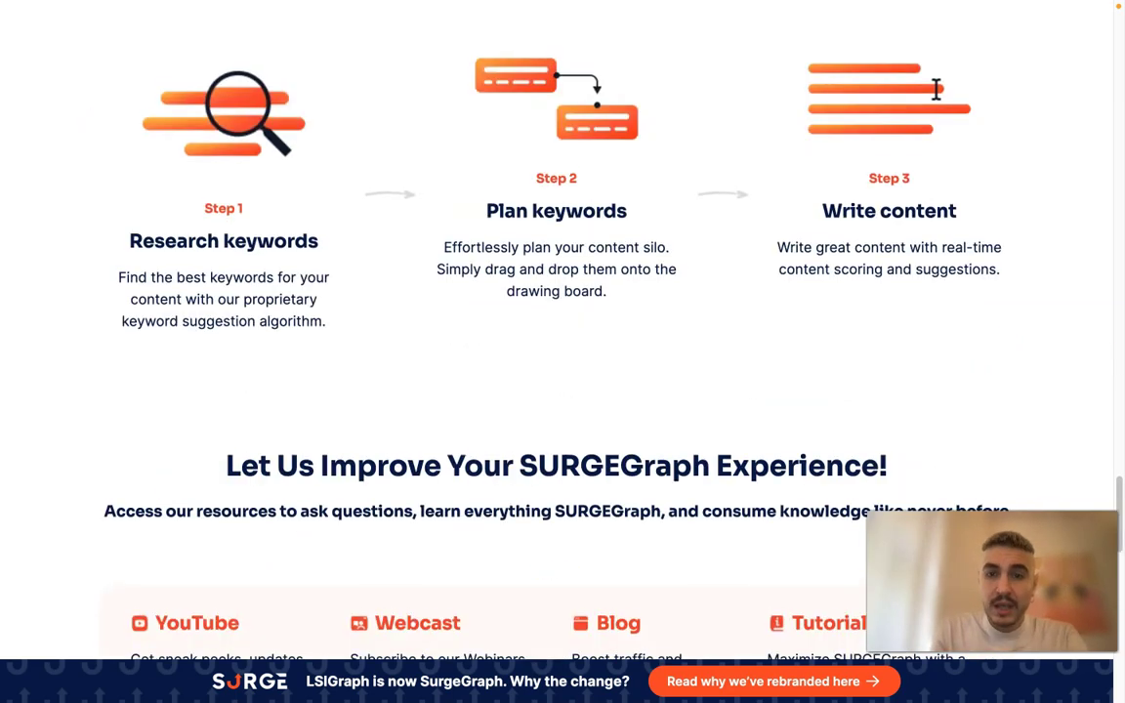
scroll(563, 351, up, 5)
scroll(563, 351, up, 2)
scroll(563, 352, up, 5)
scroll(562, 352, up, 5)
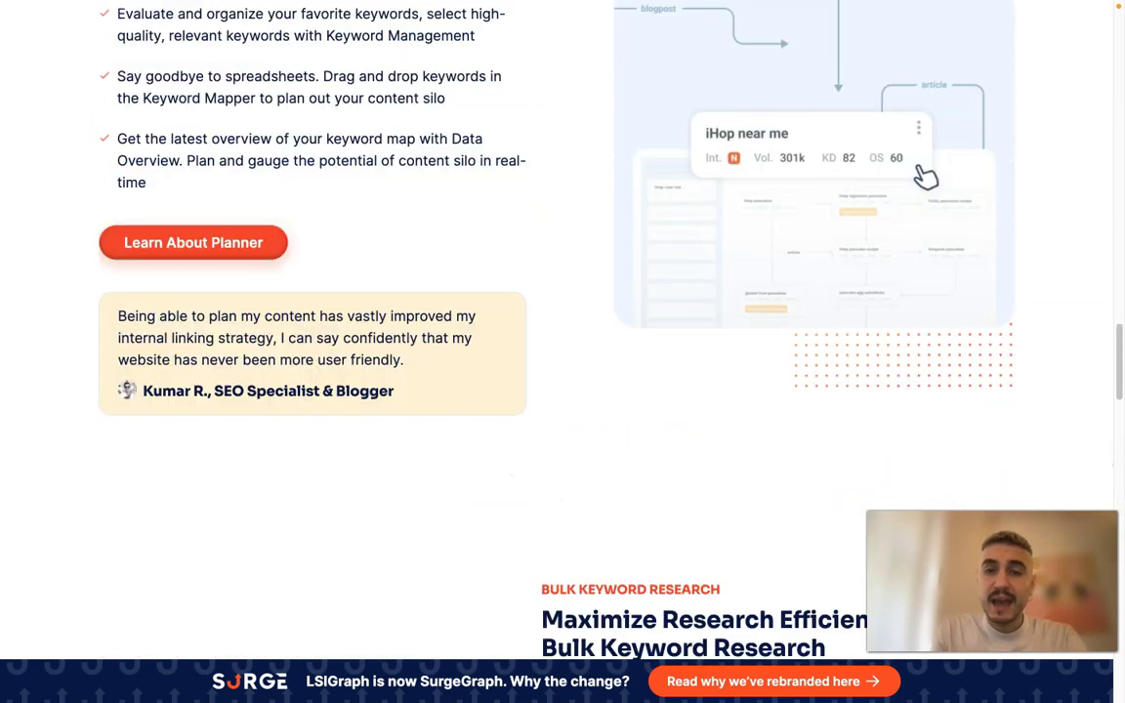
scroll(562, 351, up, 5)
scroll(562, 351, up, 10)
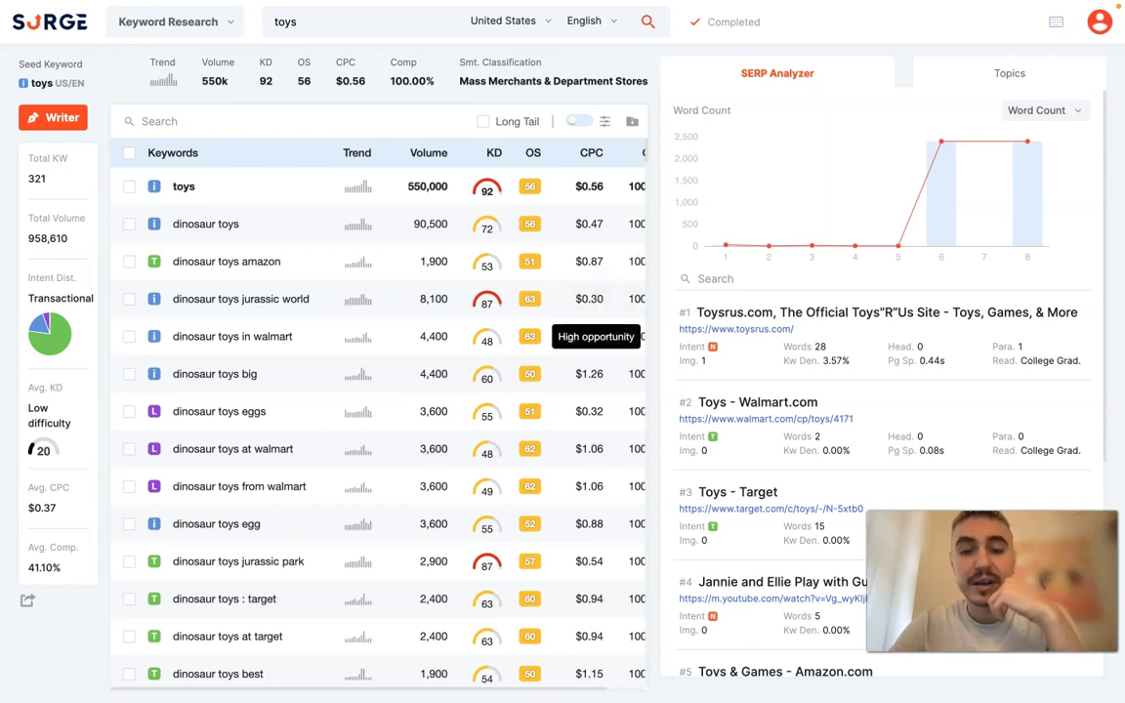
scroll(530, 334, down, 1)
scroll(381, 332, up, 1)
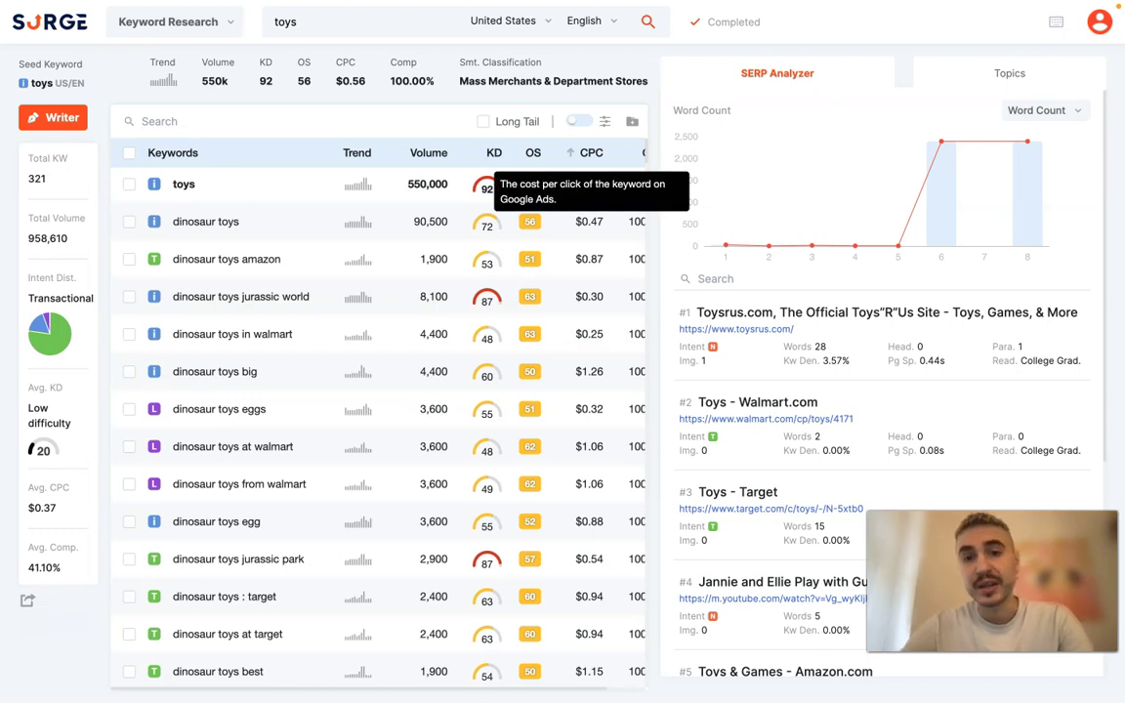
scroll(378, 410, right, 2)
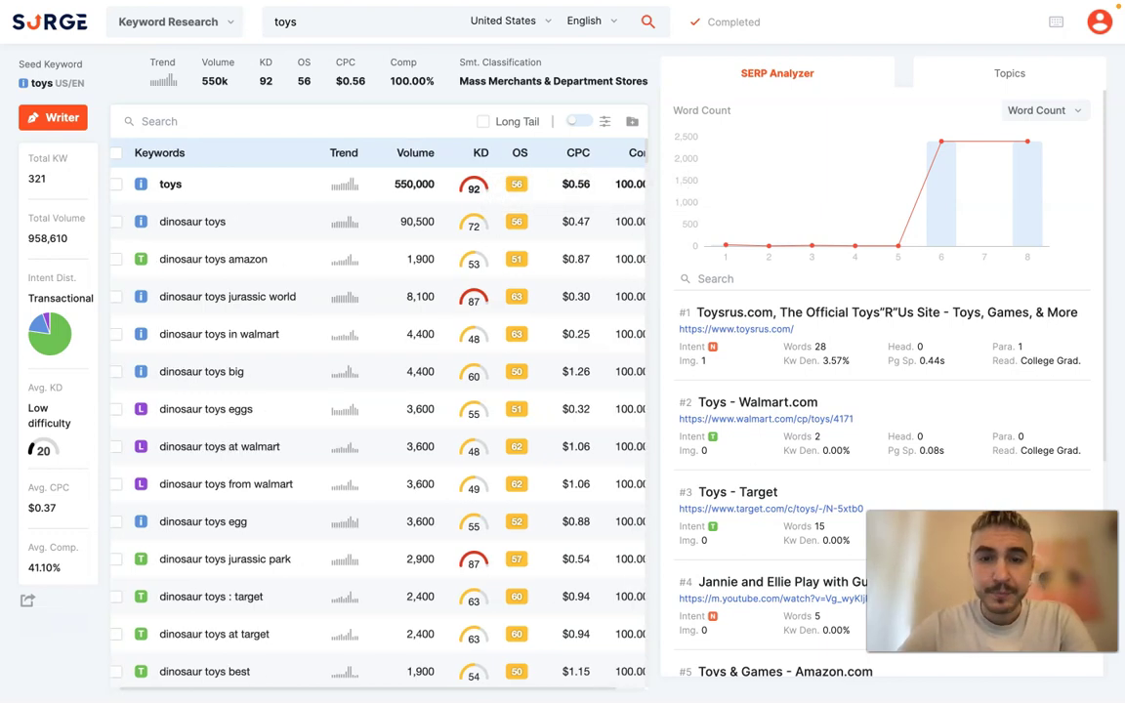
scroll(378, 410, right, 2)
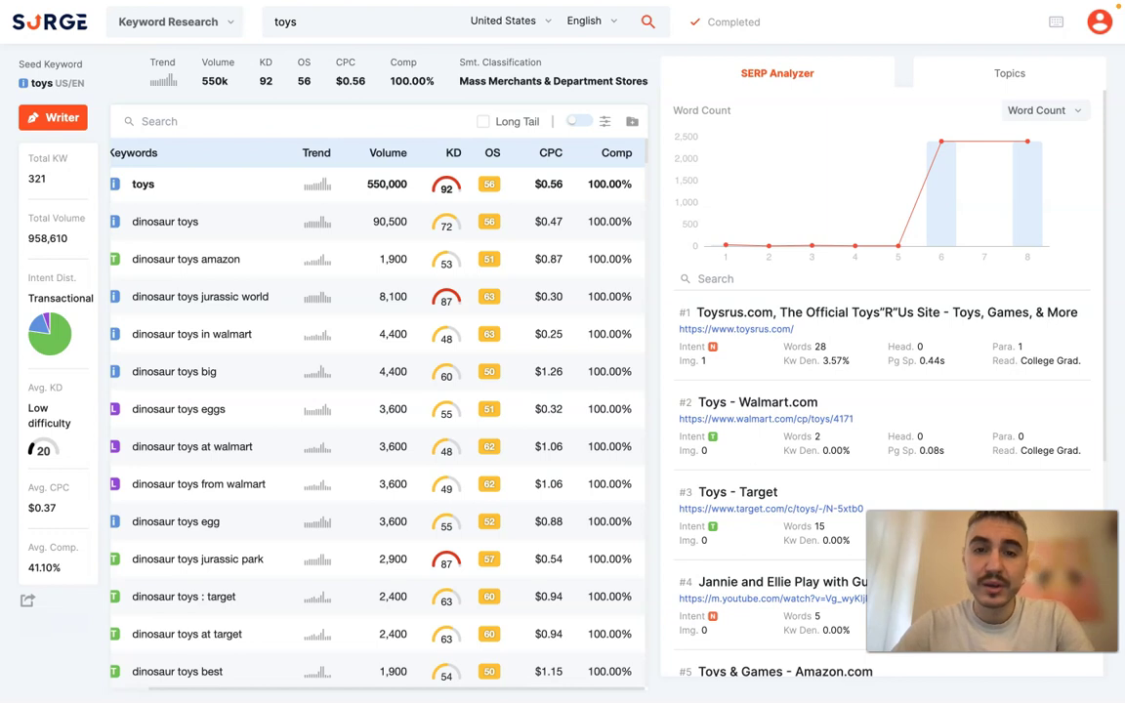
scroll(378, 411, left, 2)
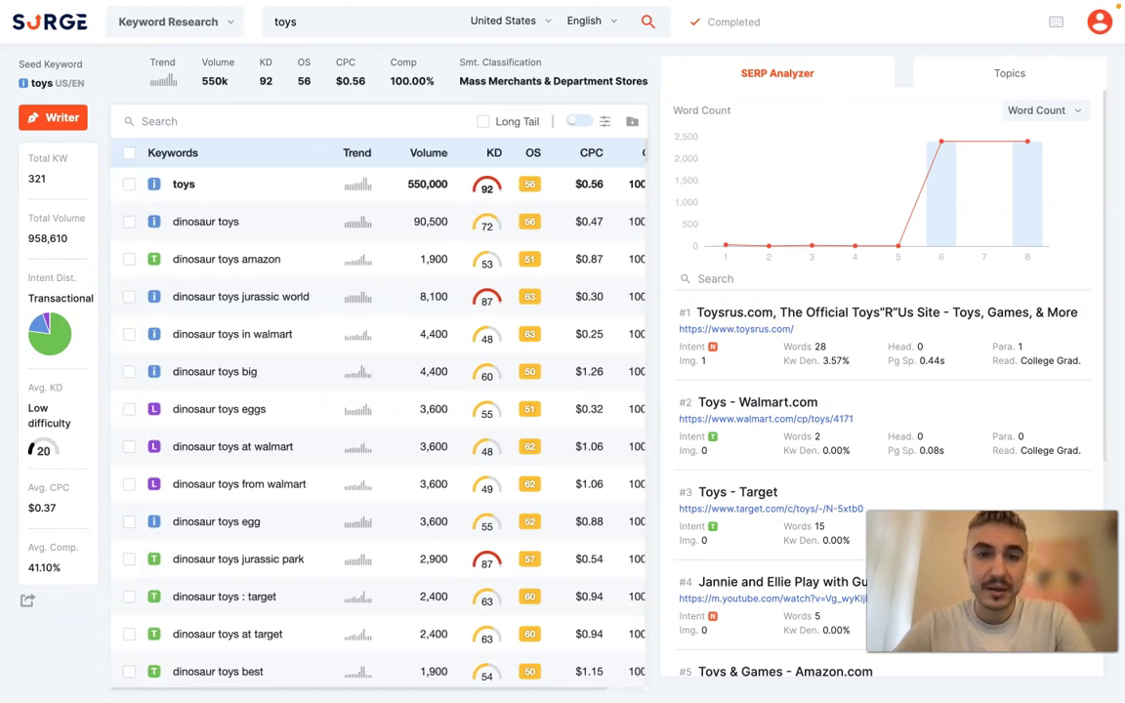
scroll(378, 410, right, 2)
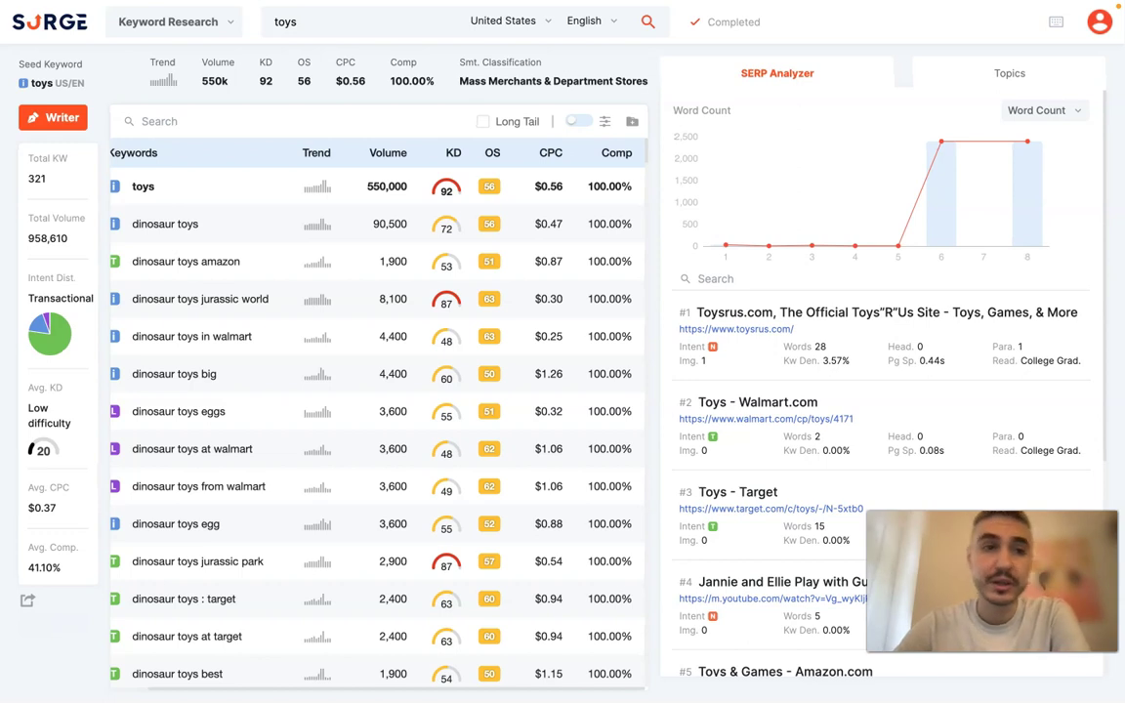
Filter the keyword list to minimum search volume 10000 and minimum opportunity score 60
click(604, 121)
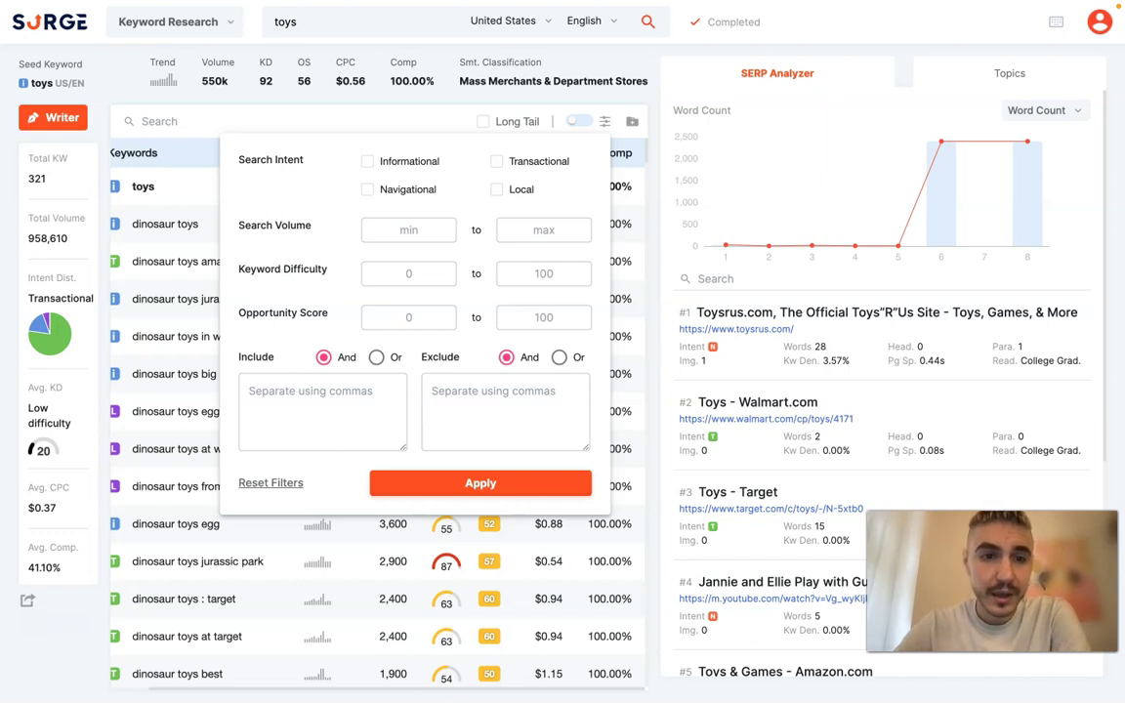
click(409, 317)
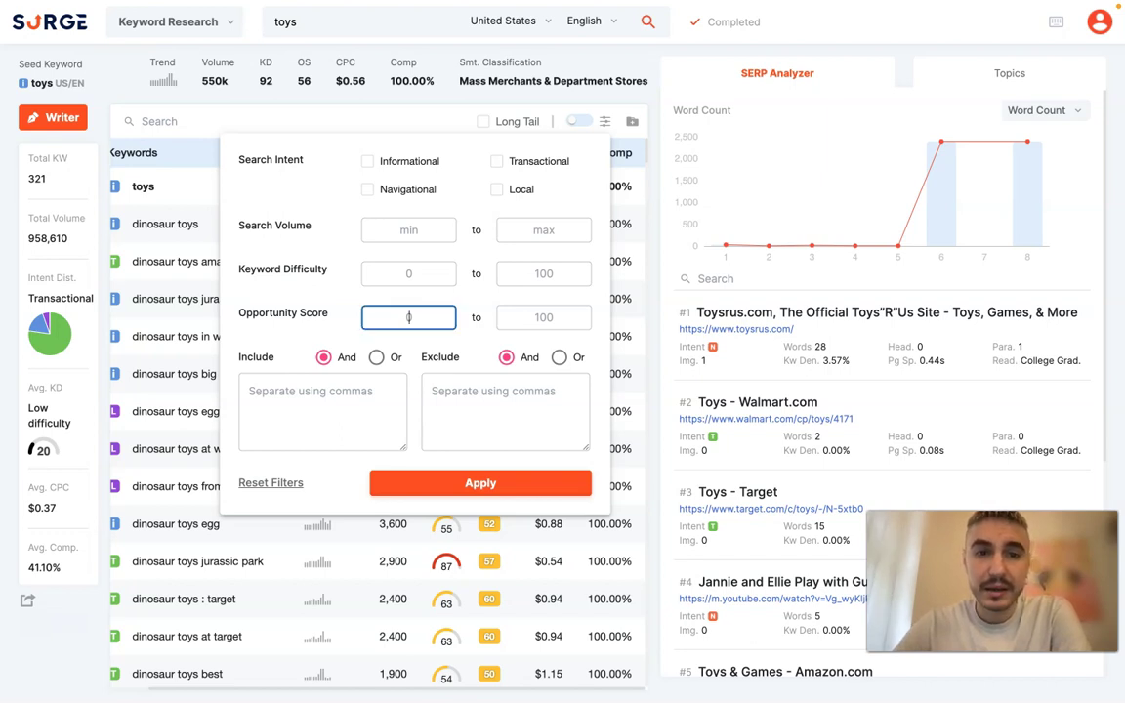
click(408, 229)
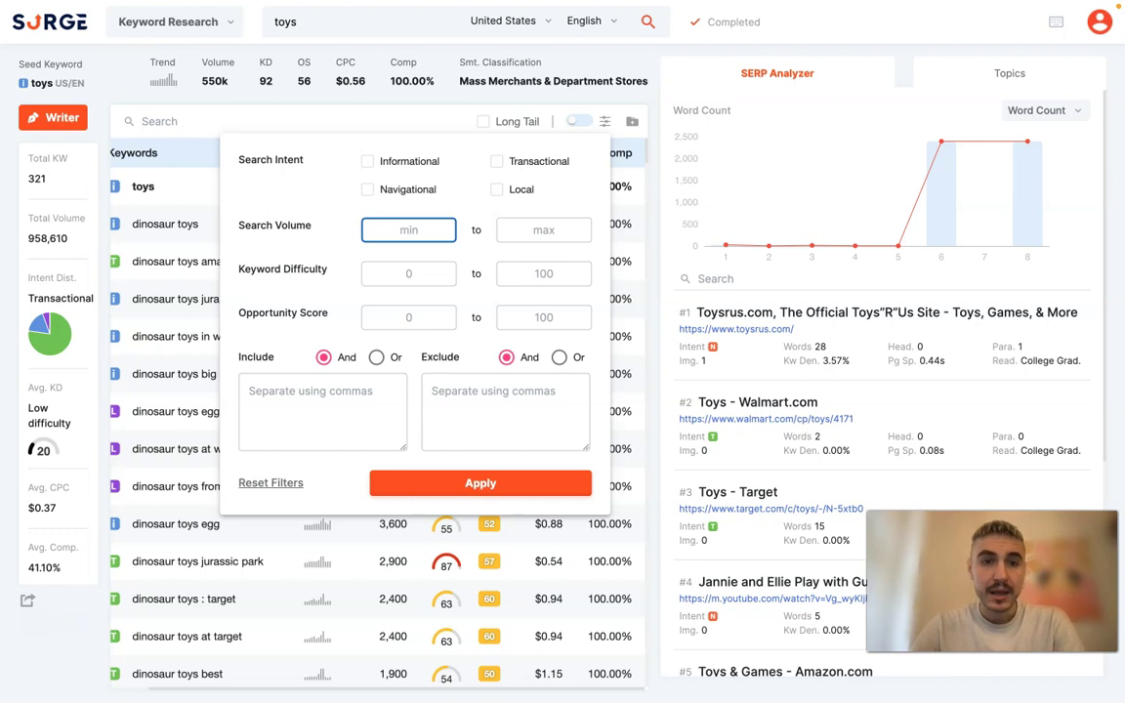
text(100)
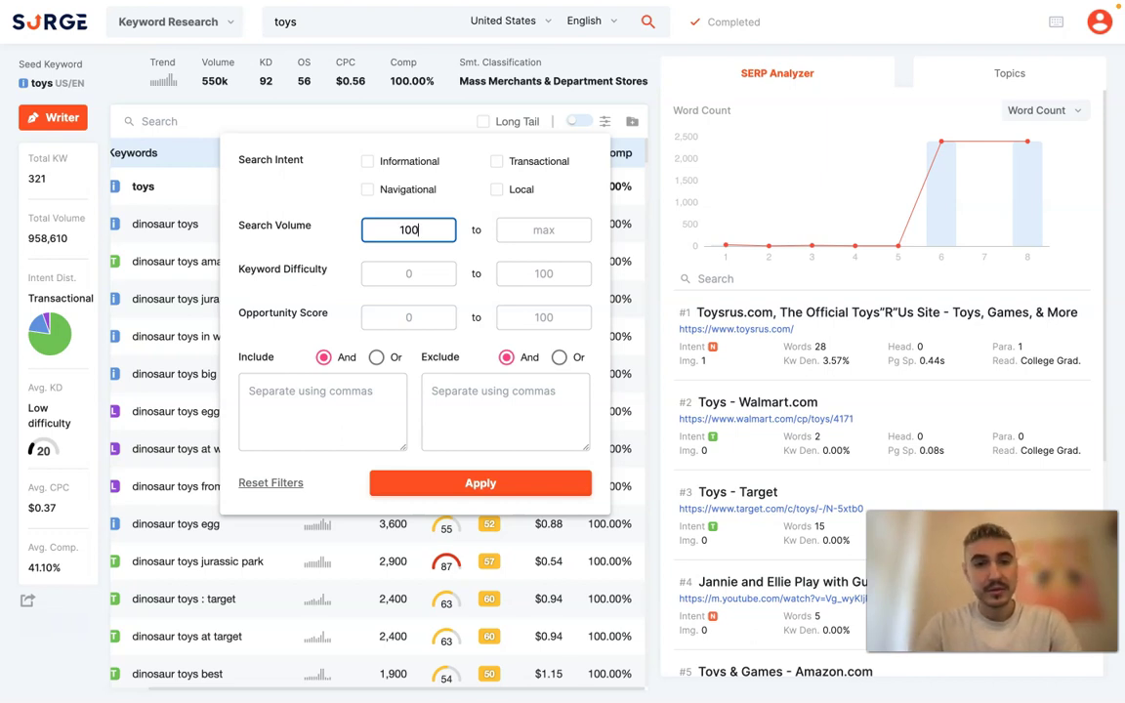
key(BackSpace)
key(BackSpace)
key(BackSpace)
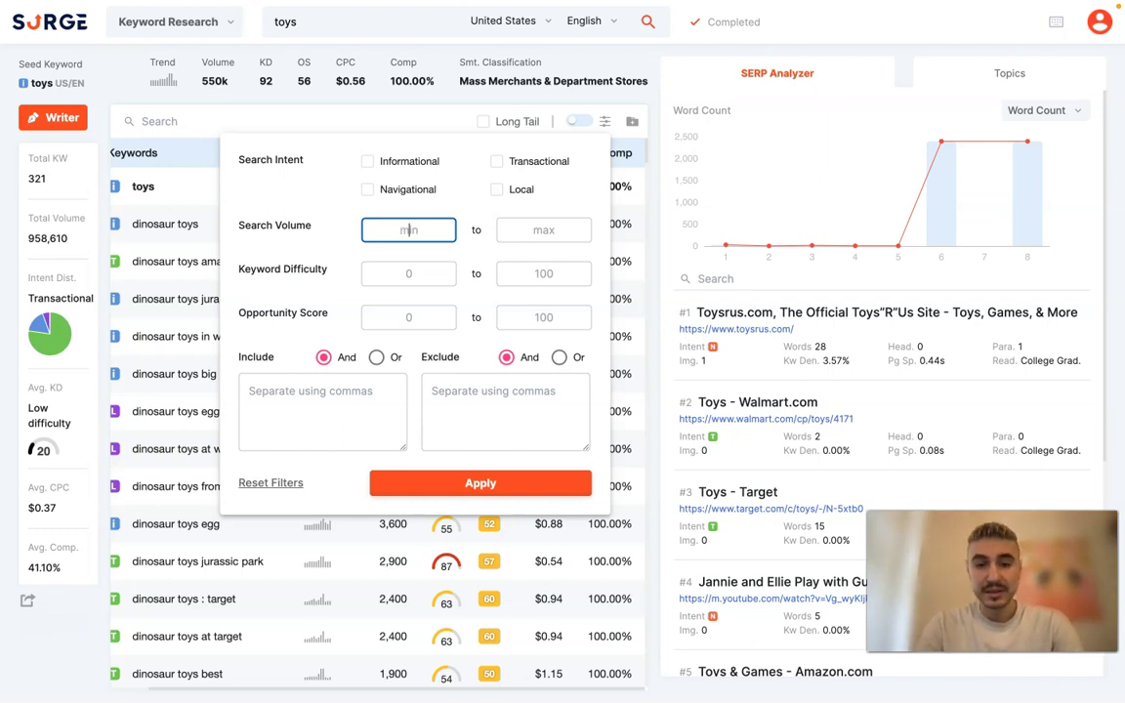
text(10000)
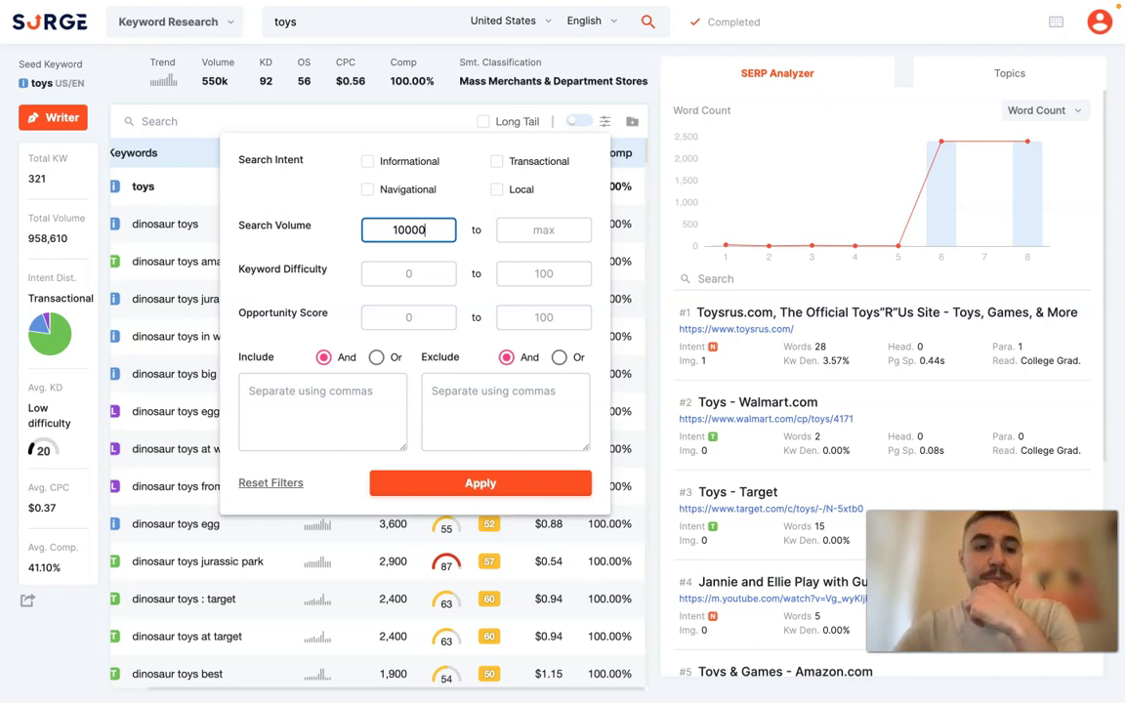
click(544, 318)
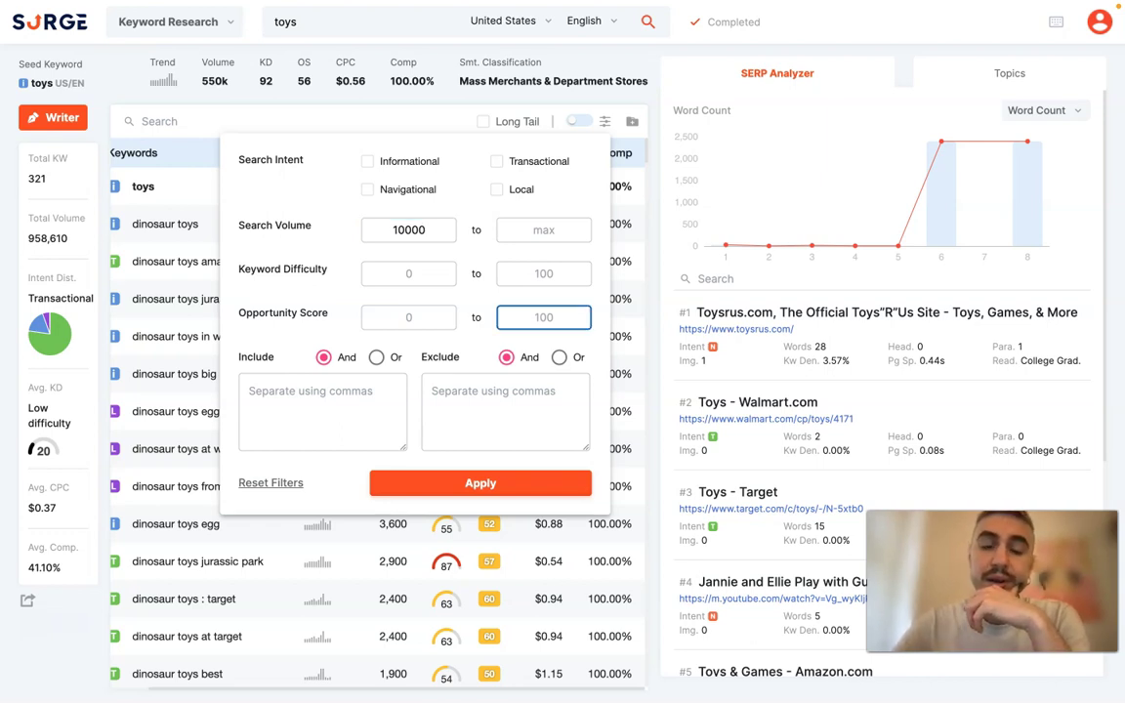
click(408, 317)
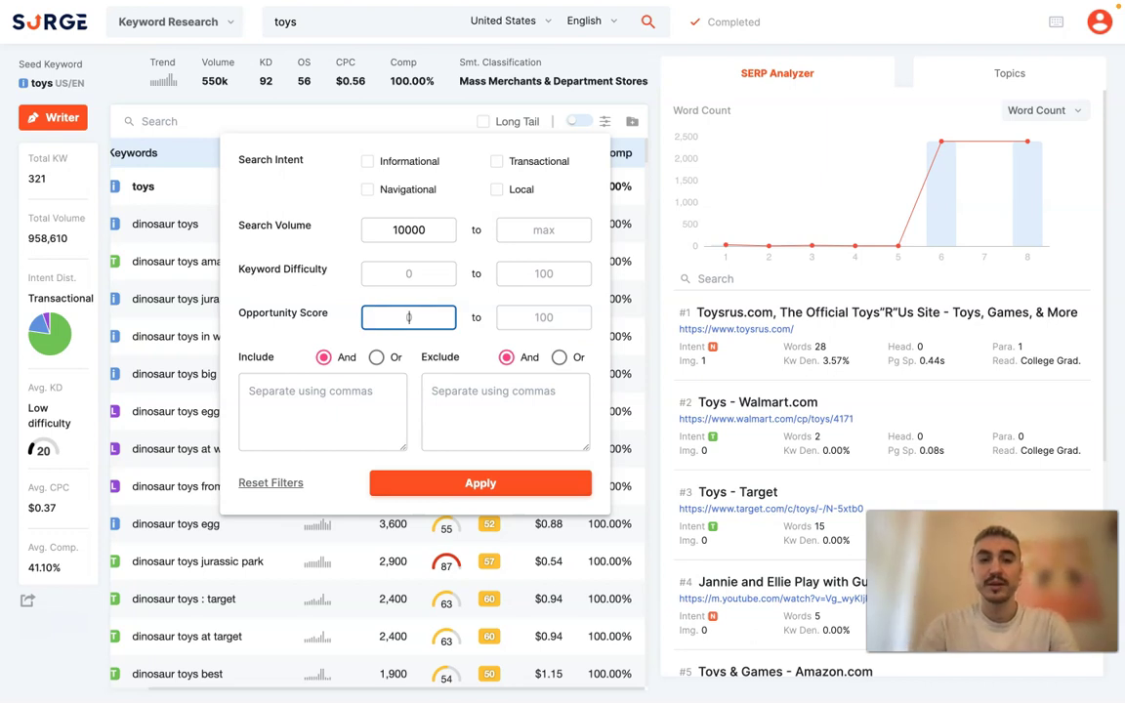
text(60)
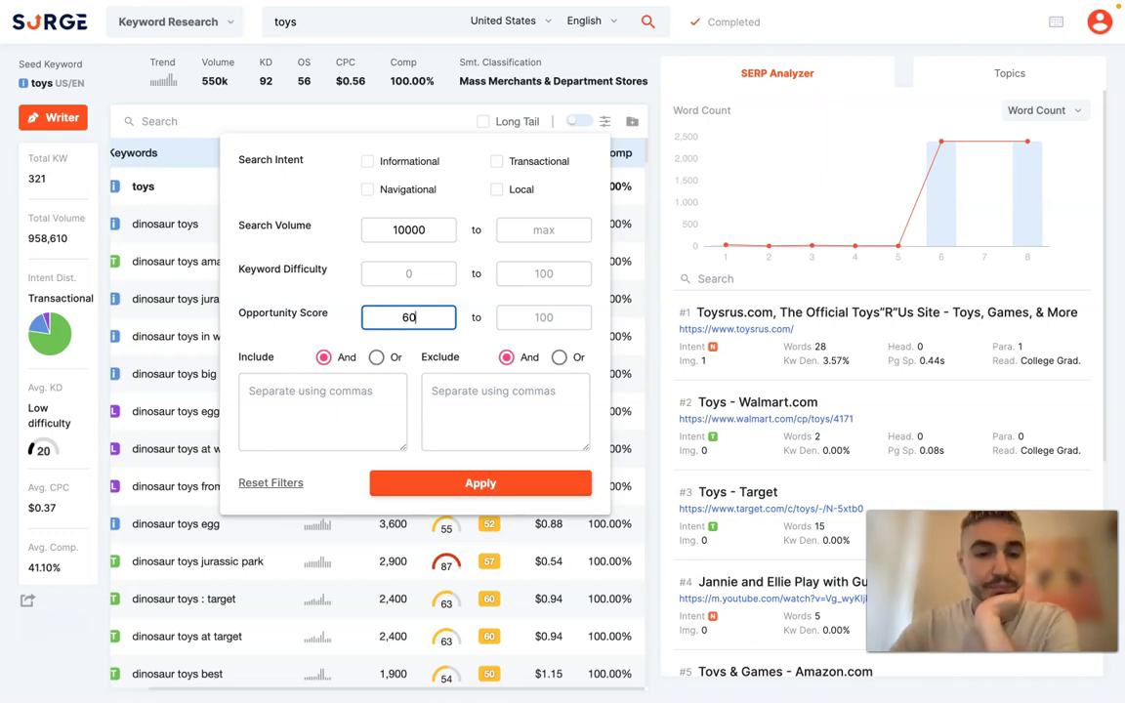
key(Return)
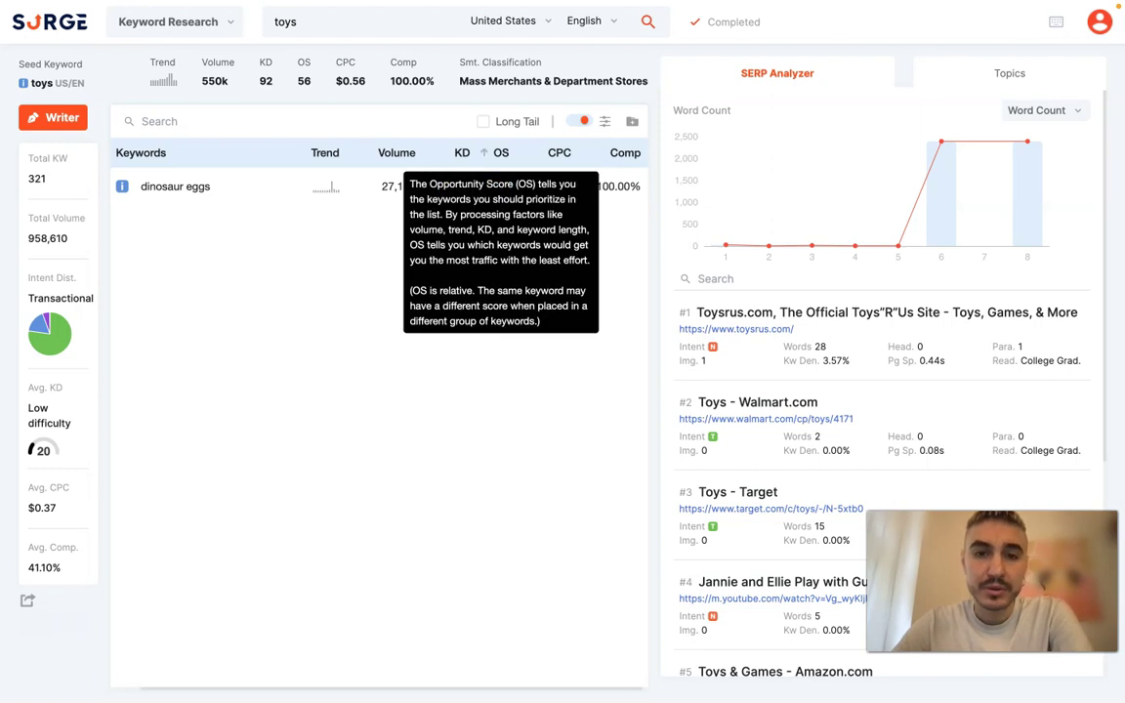
Review the applied filter settings, then close the filter panel to show only 'dinosaur eggs'
scroll(379, 390, right, 1)
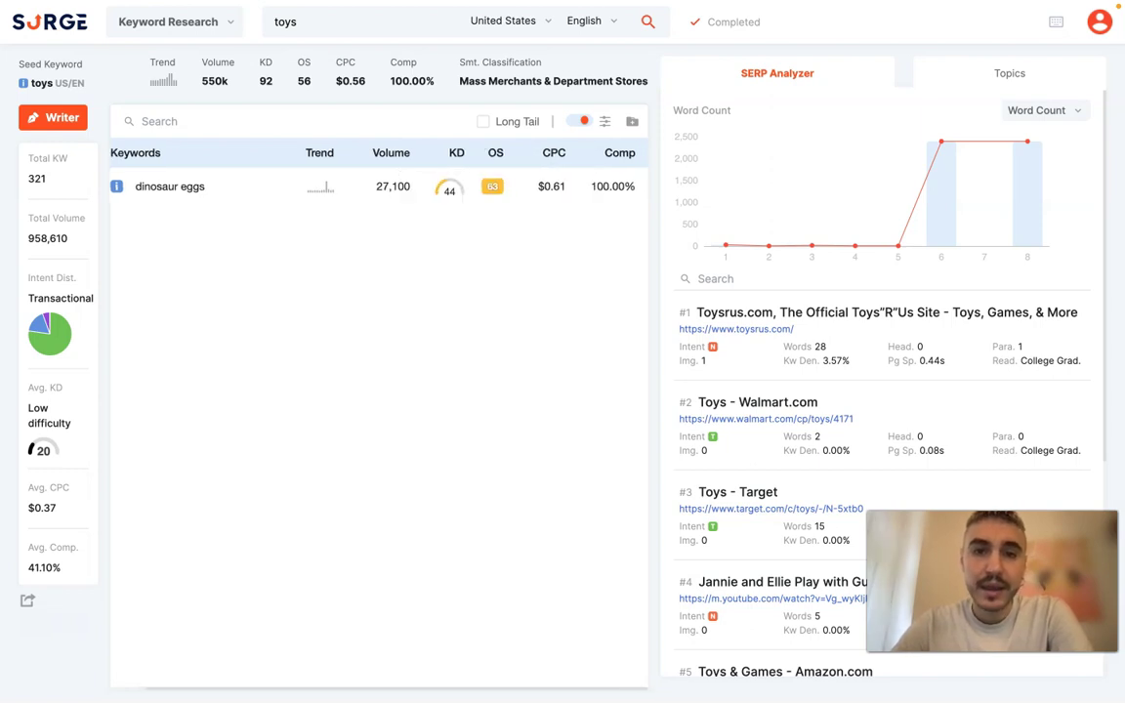
click(604, 121)
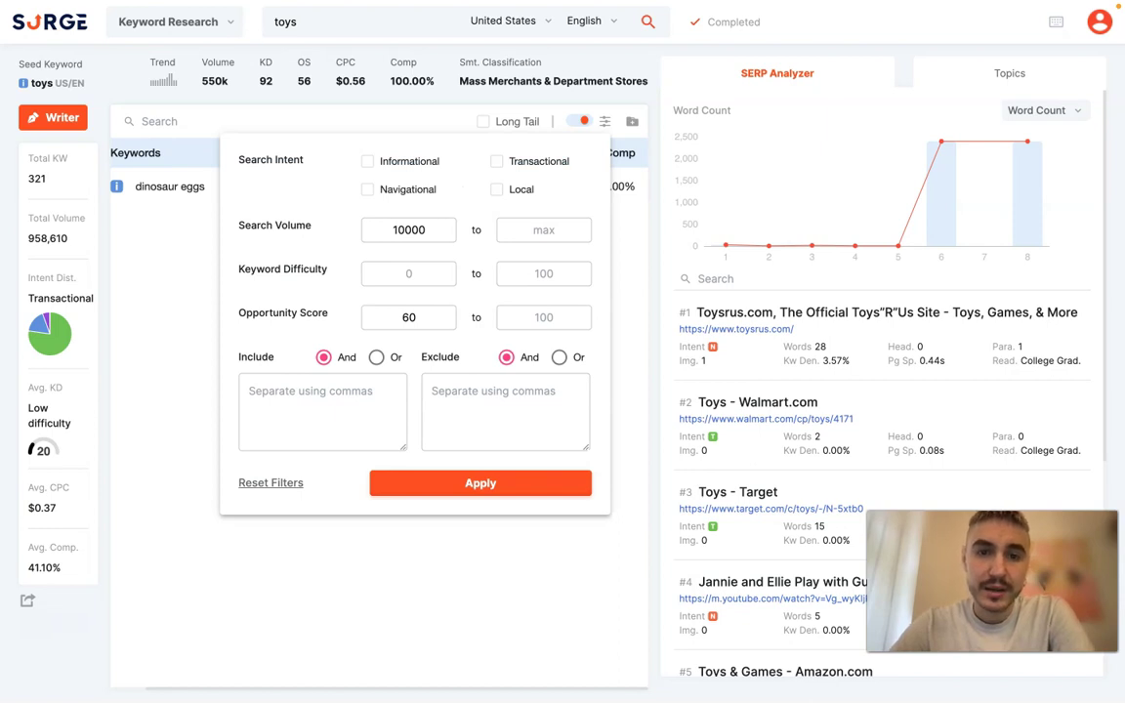
key(Escape)
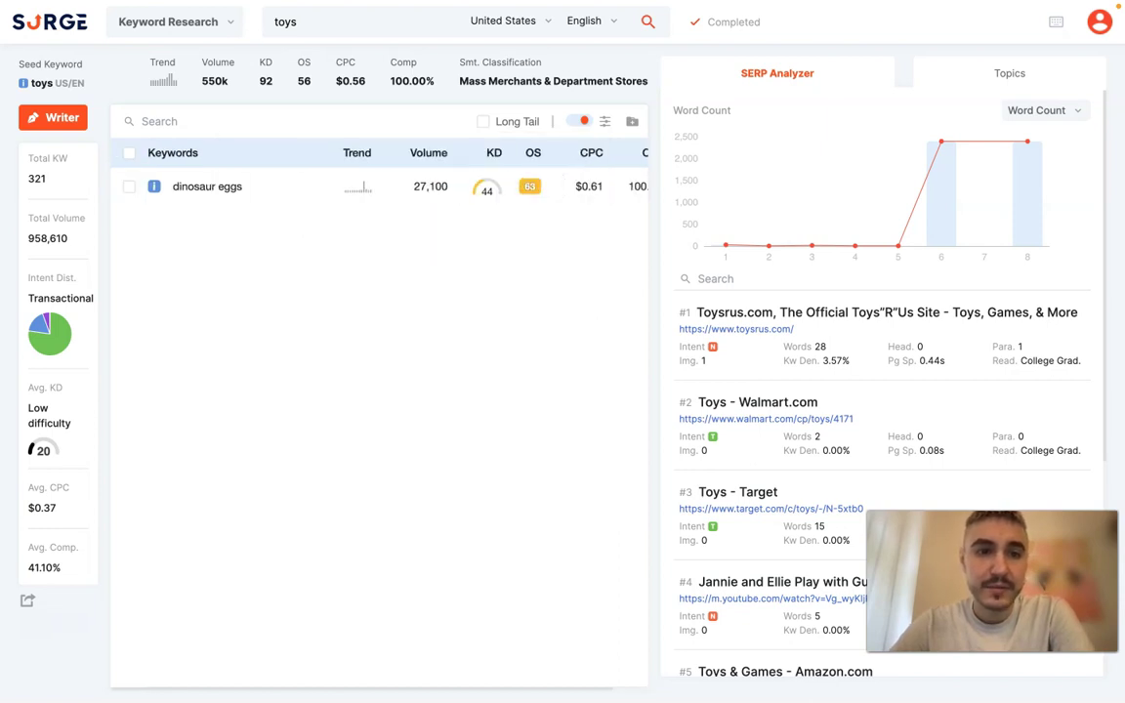
scroll(449, 185, left, 2)
scroll(449, 185, left, 2)
scroll(381, 186, left, 1)
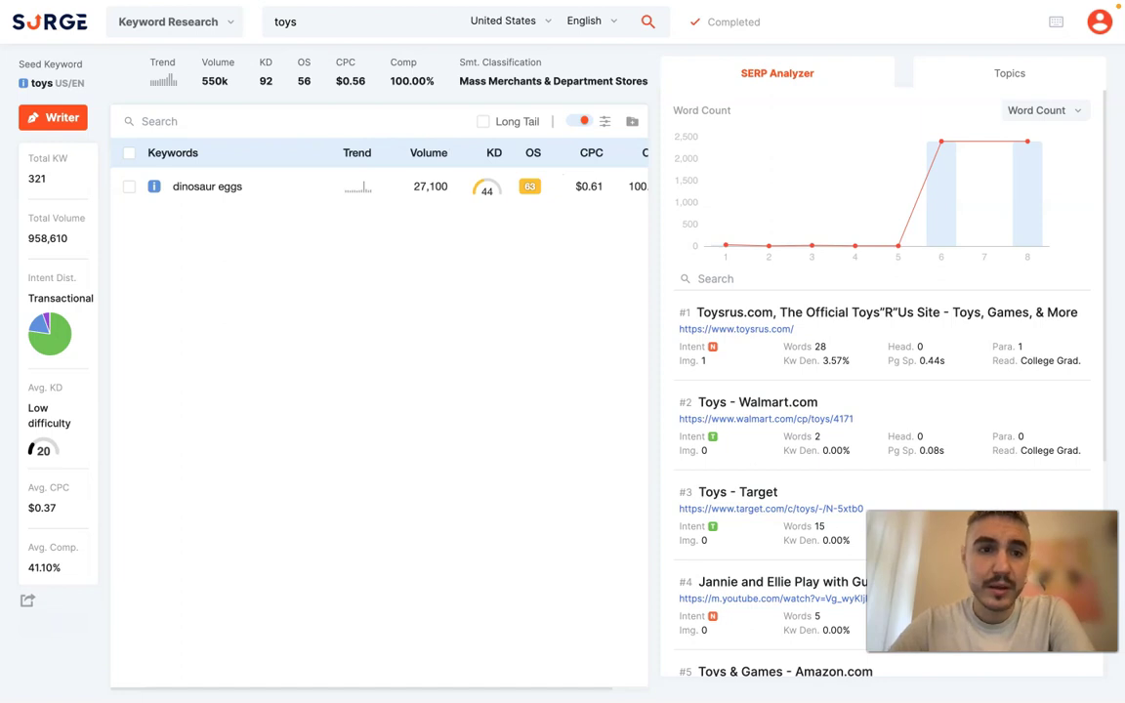
Add the ticked 'dinosaur eggs' keyword to a newly created 'Toys' project and dismiss the confirmation
click(129, 186)
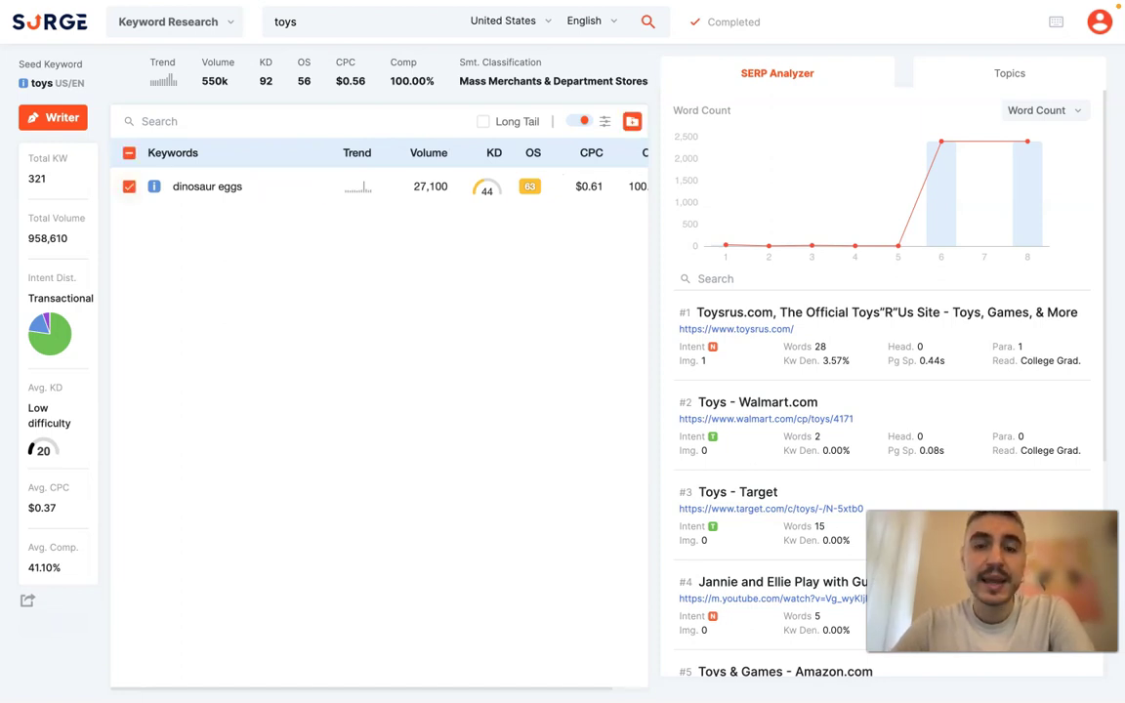
click(632, 121)
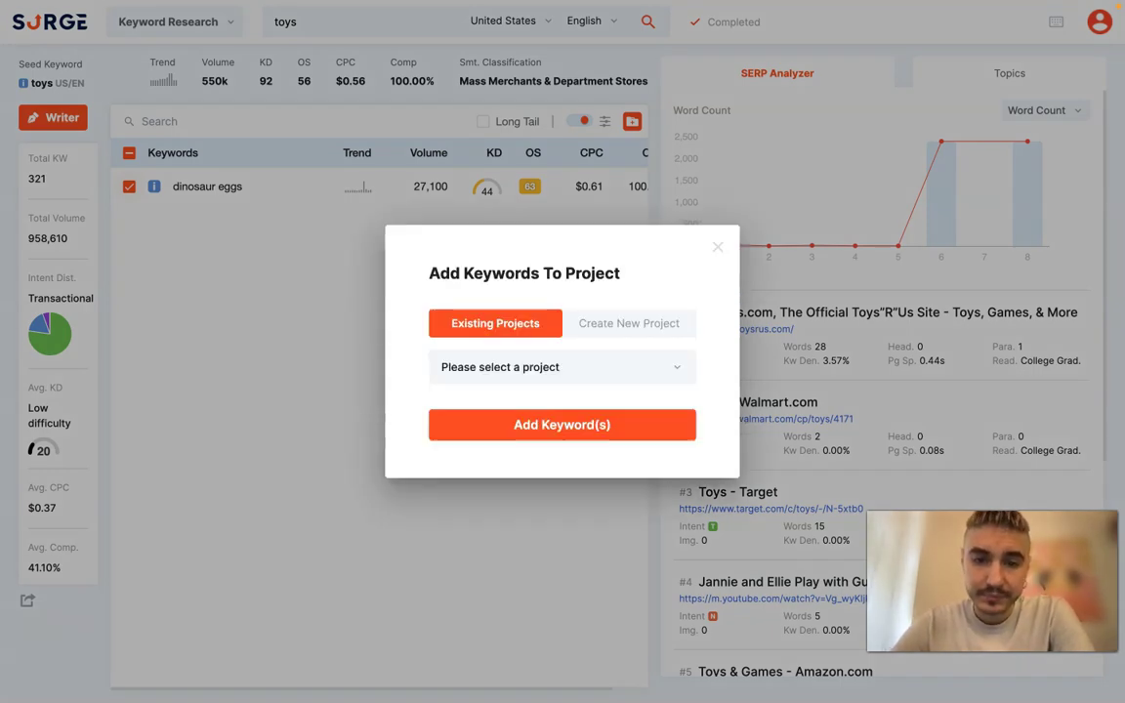
click(629, 324)
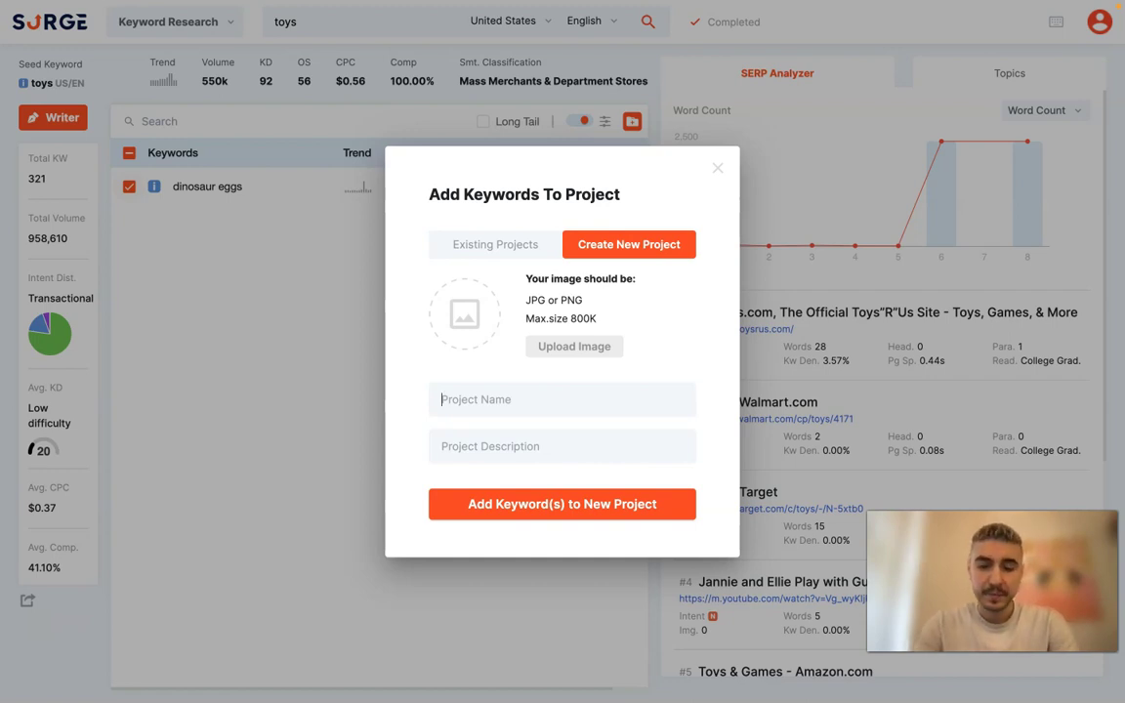
text(Toys)
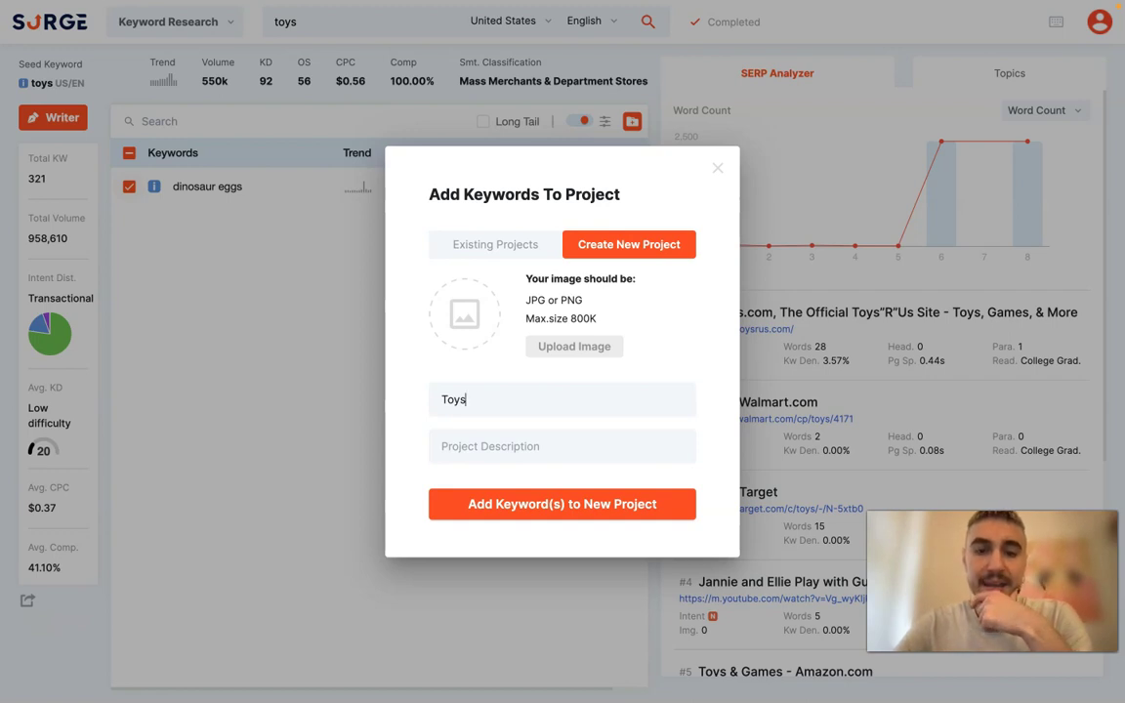
key(Return)
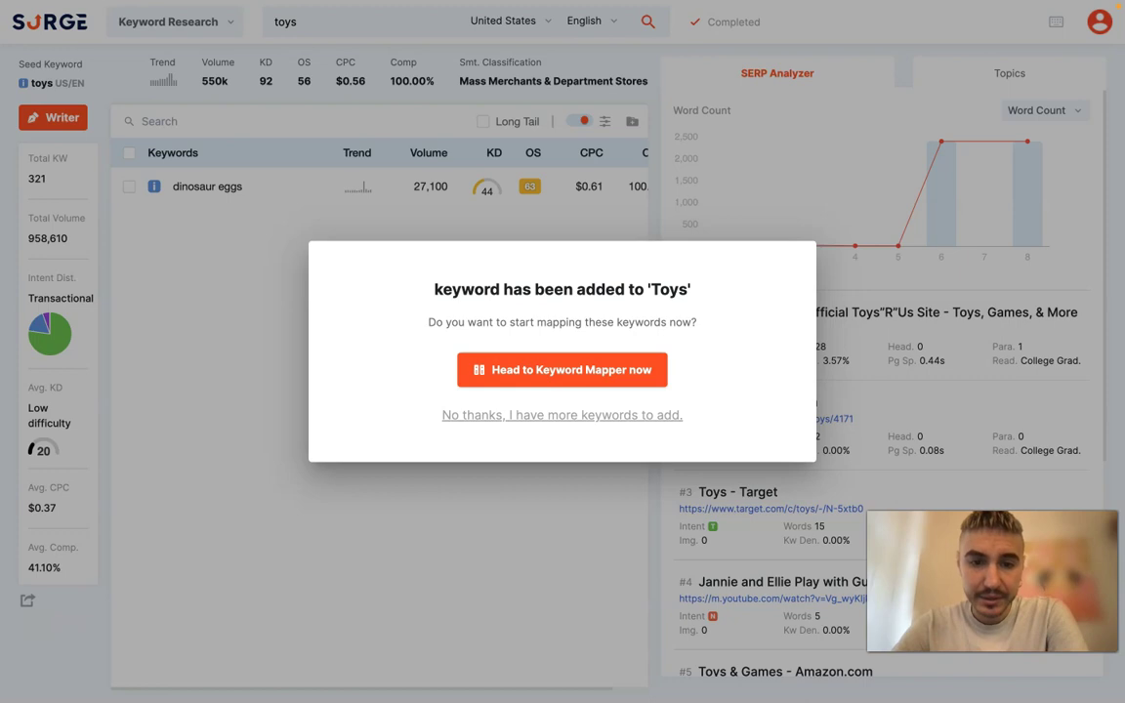
key(Escape)
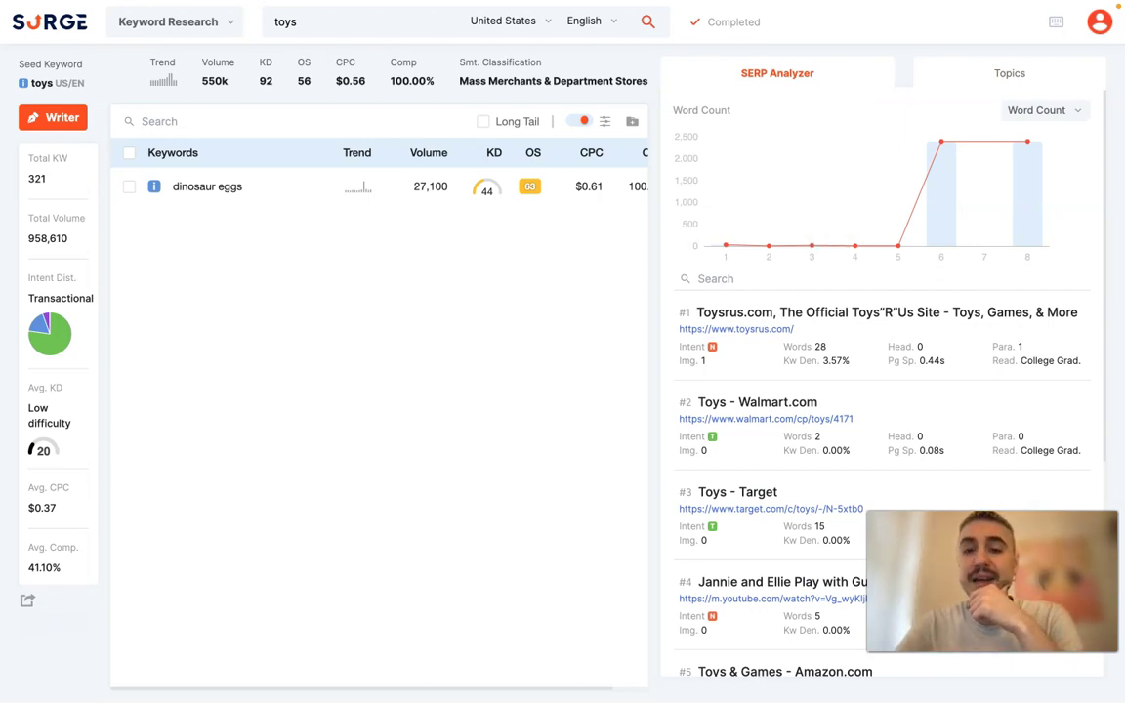
Browse the SERP results, then switch to the Topics view showing 35 topic clusters for 'toys'
scroll(879, 391, down, 3)
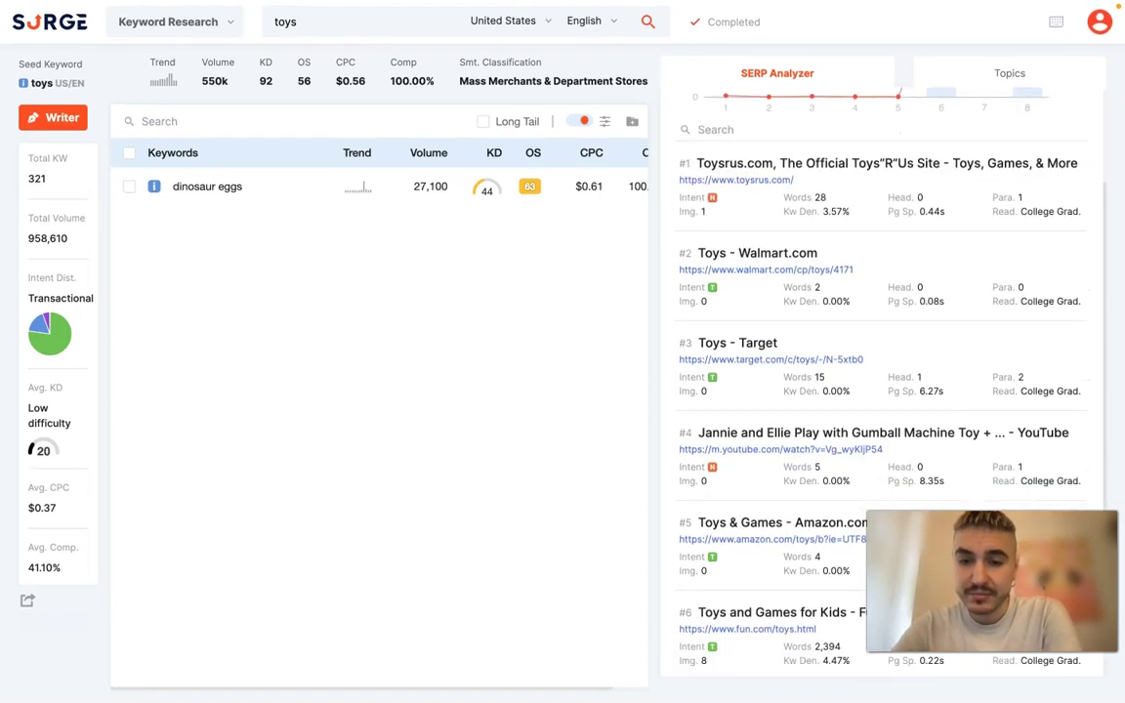
scroll(878, 390, up, 3)
scroll(879, 391, up, 2)
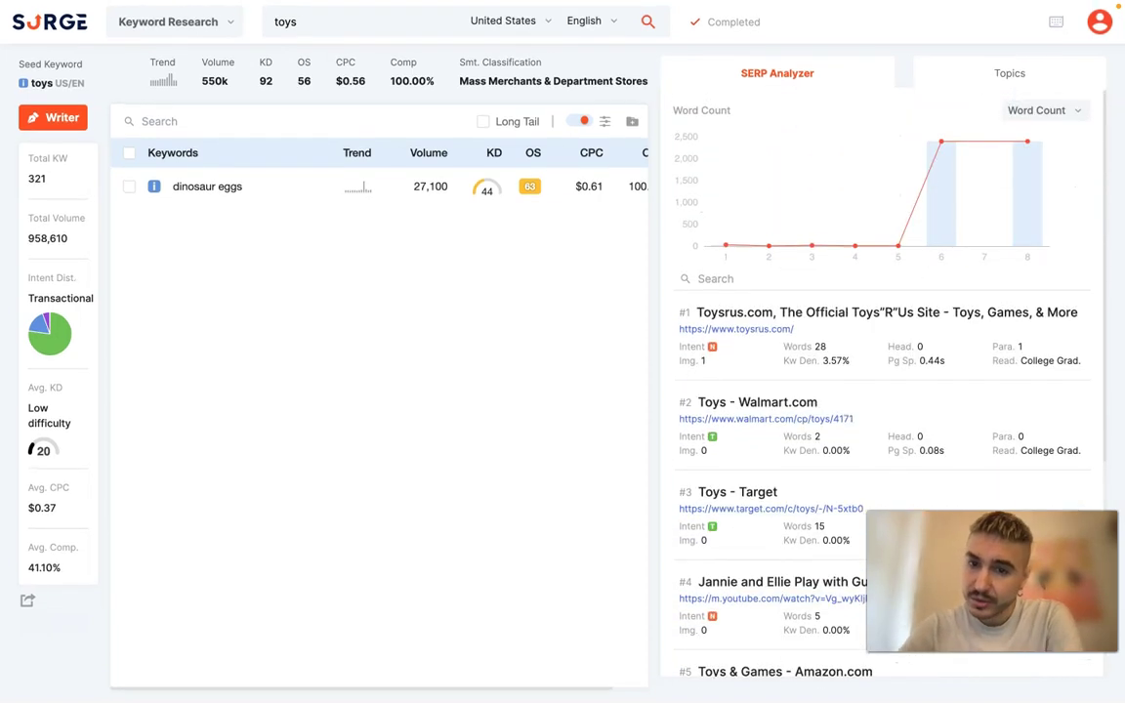
scroll(879, 390, down, 1)
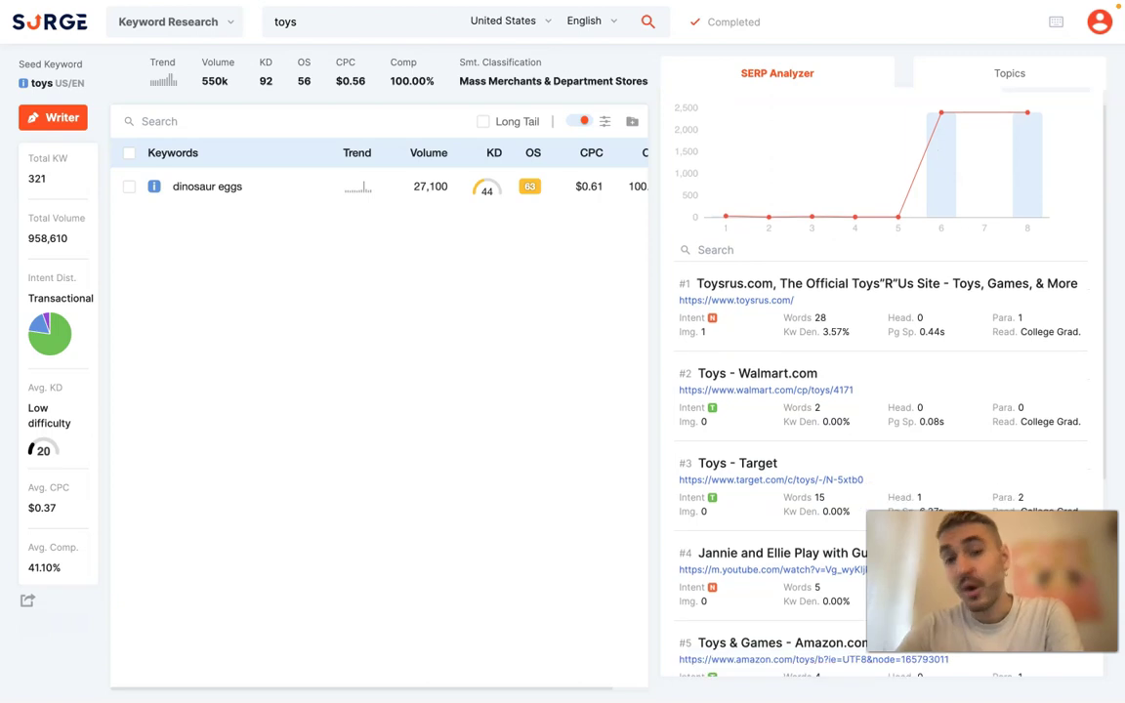
scroll(879, 390, down, 1)
scroll(879, 390, down, 5)
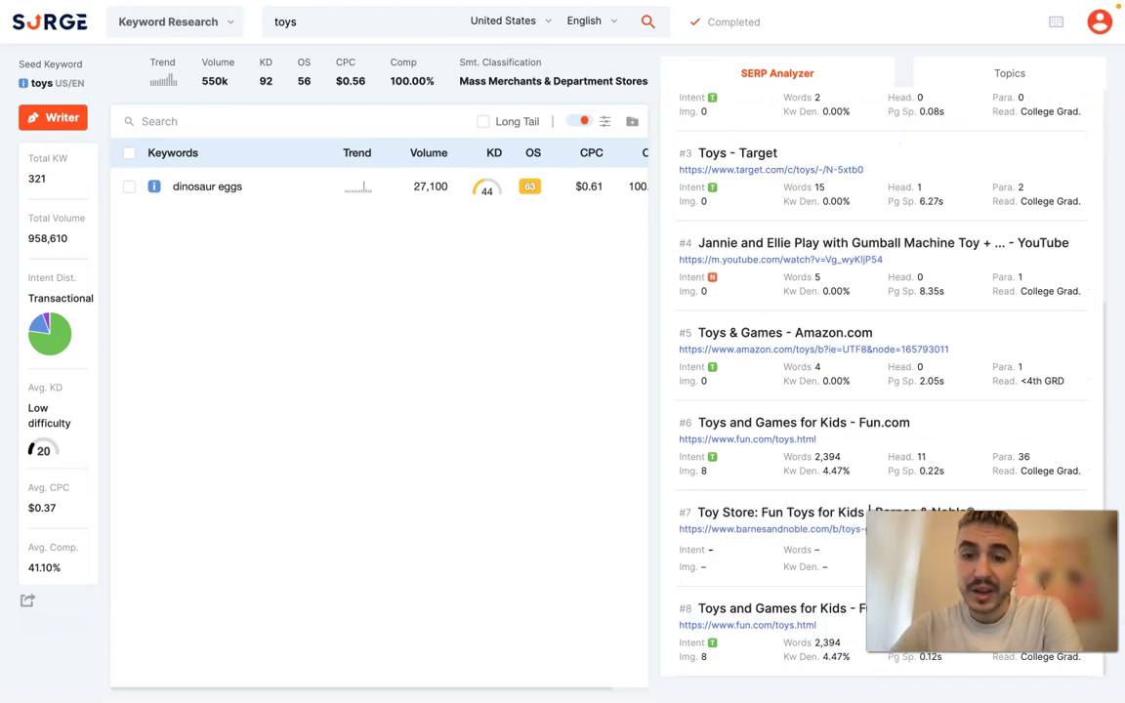
scroll(828, 434, up, 5)
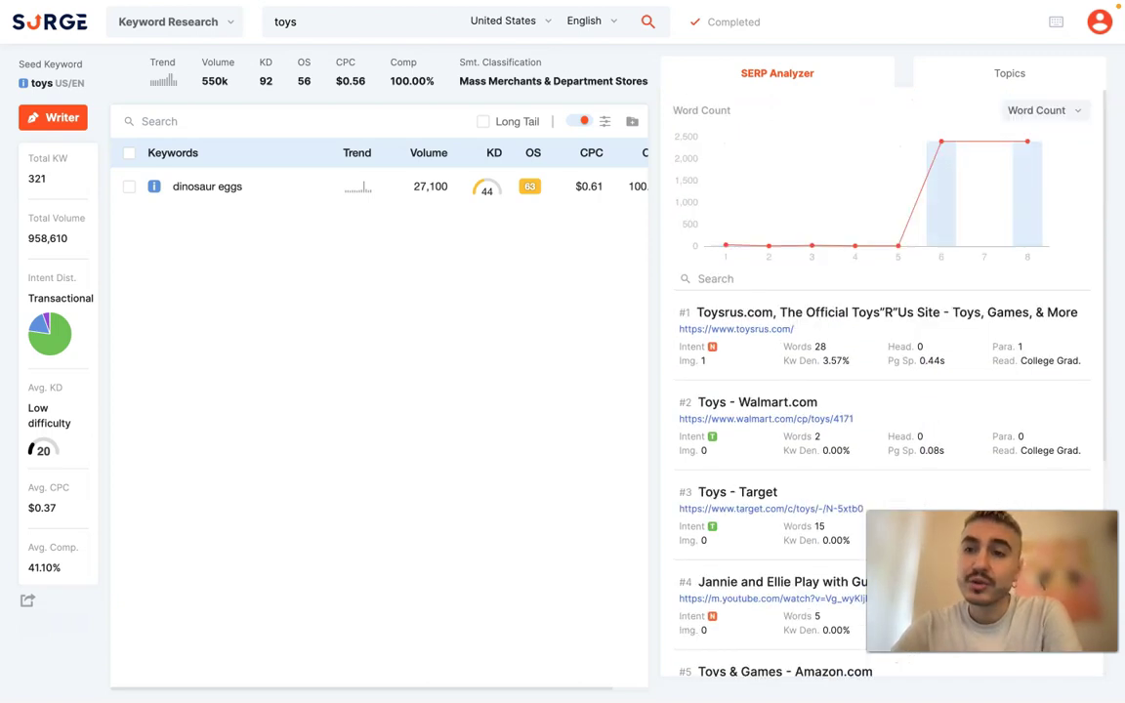
click(1009, 74)
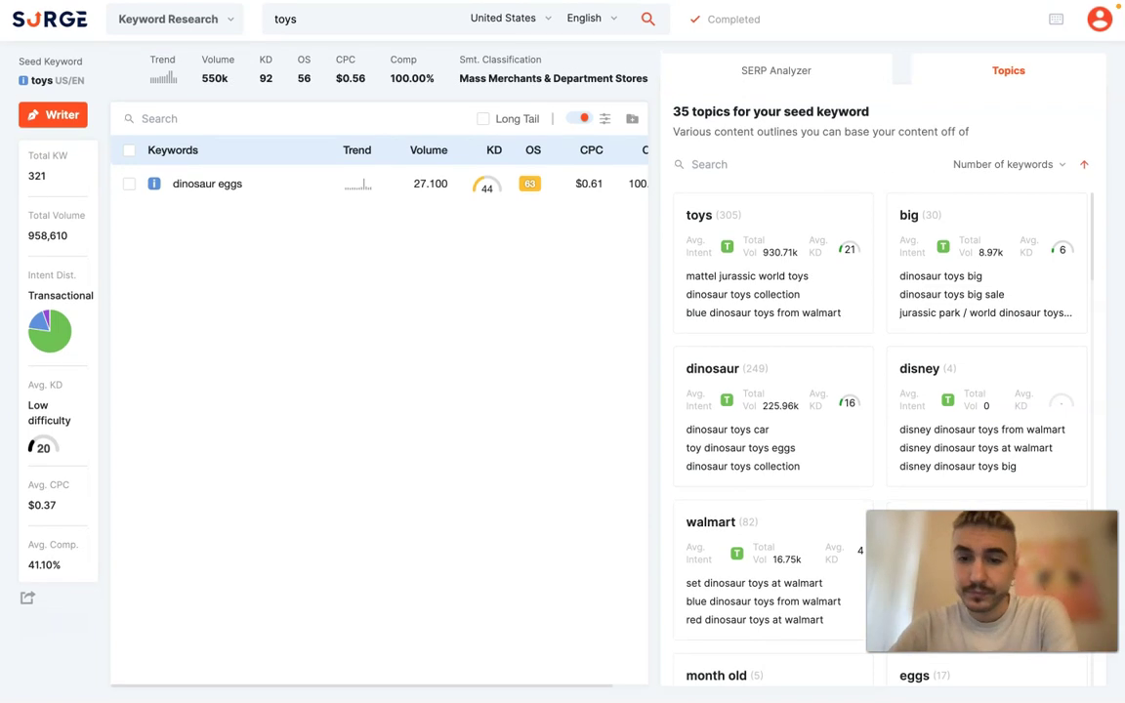
Review the dinosaur topic's 249 keywords, return to the topics overview, and open the sections menu
scroll(879, 440, down, 3)
scroll(879, 440, up, 2)
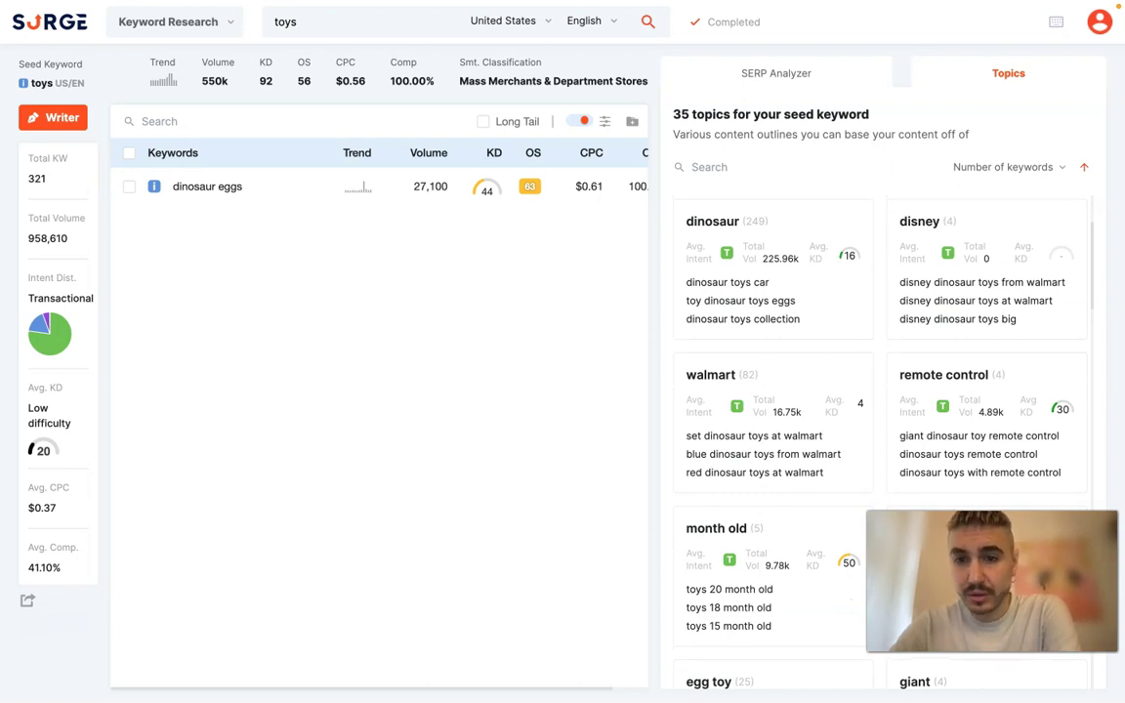
click(712, 221)
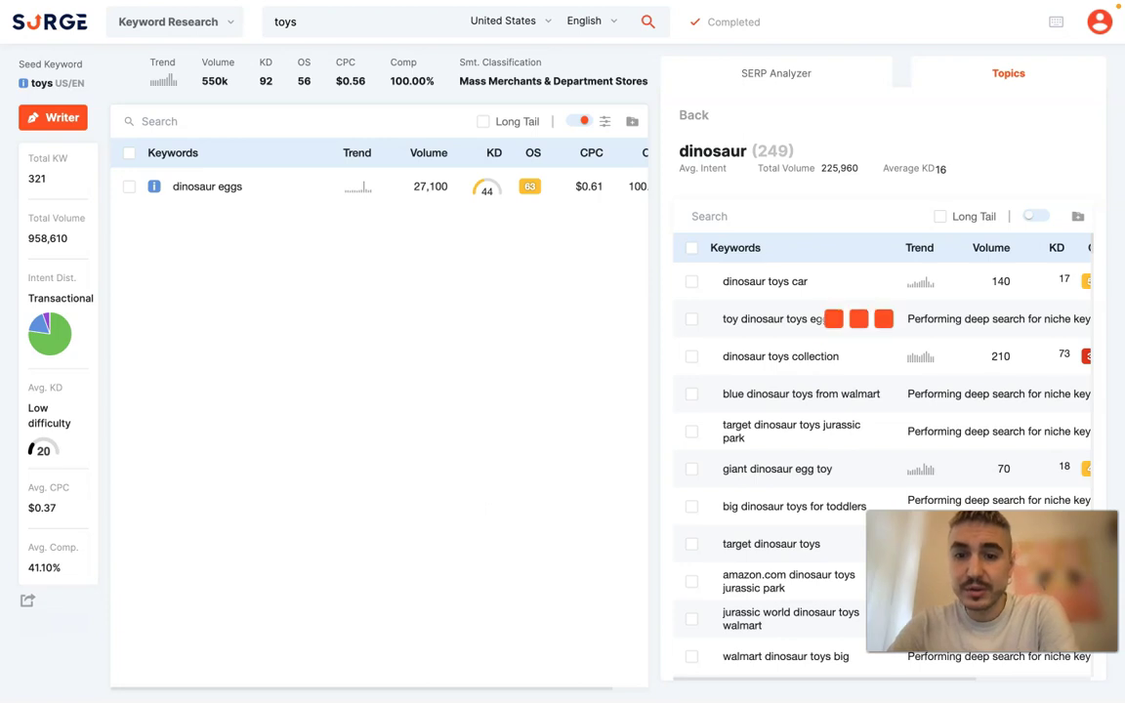
scroll(860, 293, down, 3)
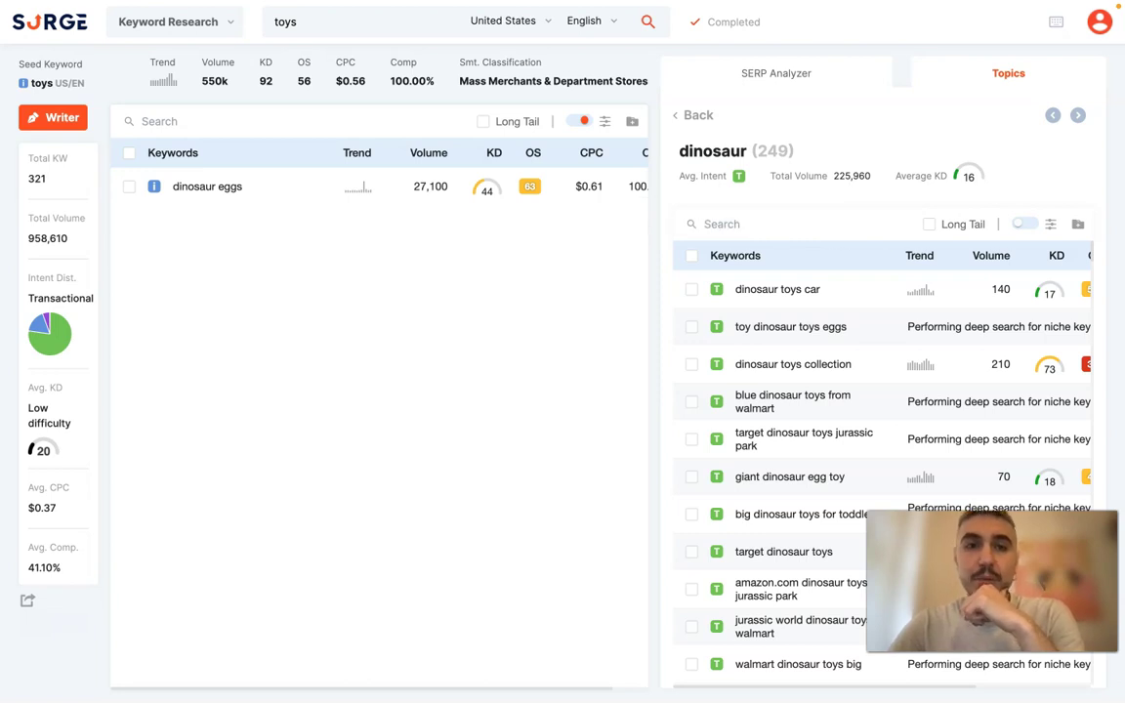
click(697, 115)
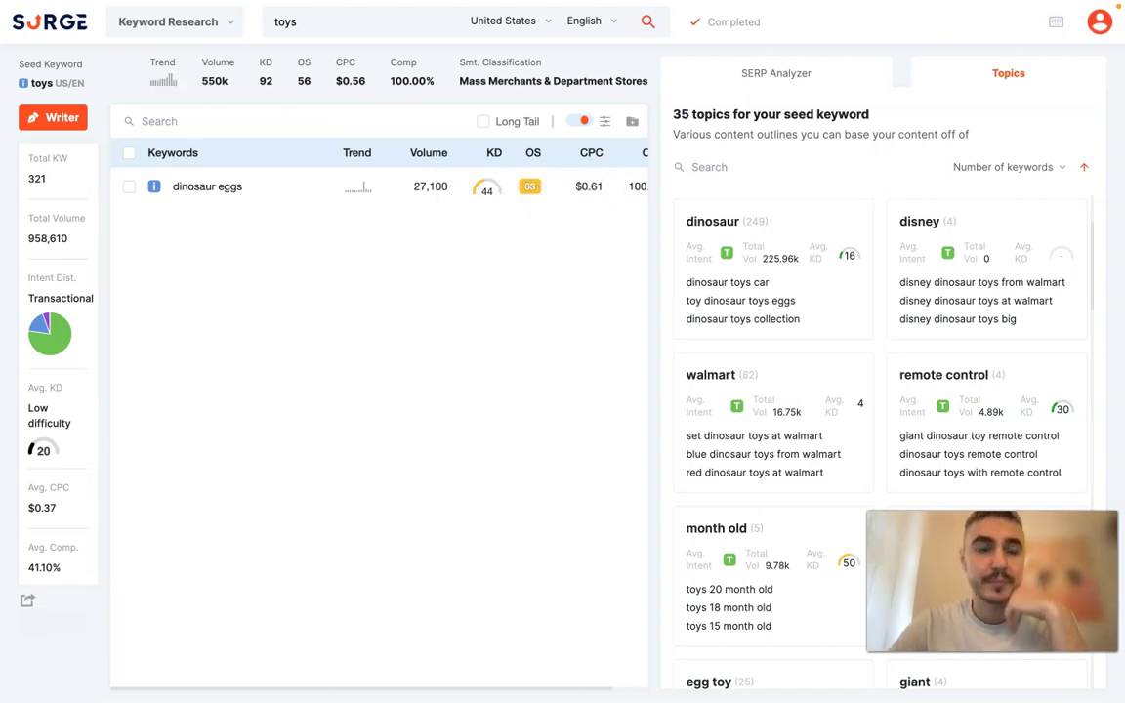
click(168, 21)
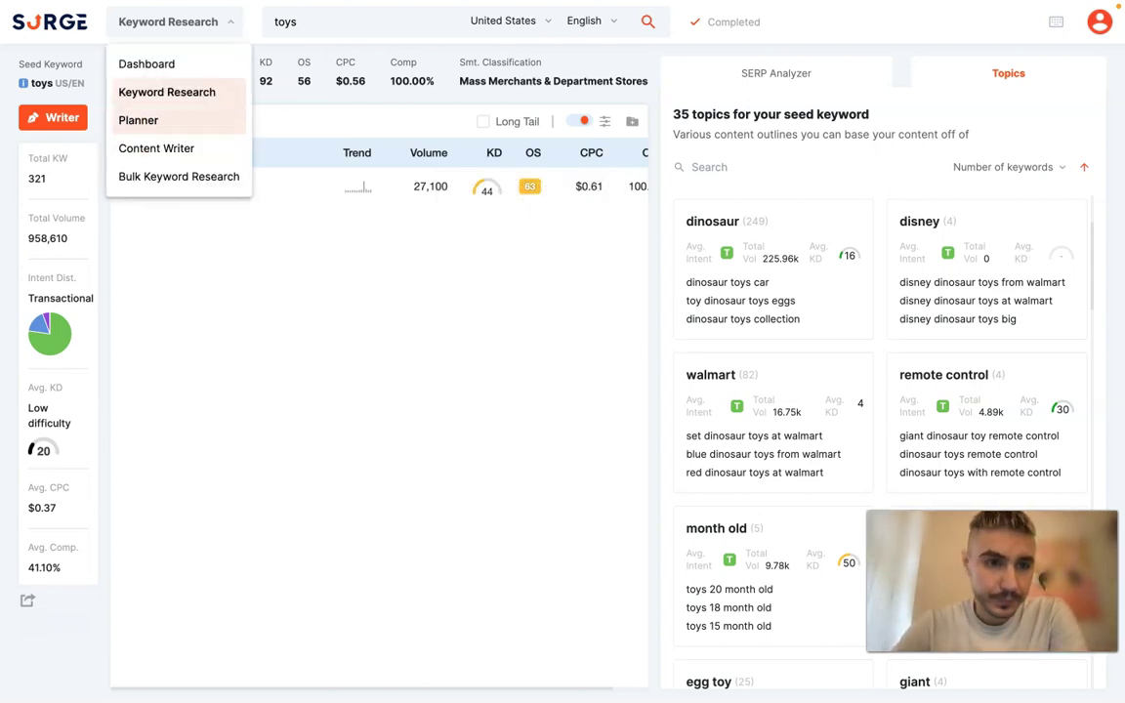
Open the Toys project's Keyword Mapper in Planner and drag 'dinosaur eggs' onto the grid
click(138, 120)
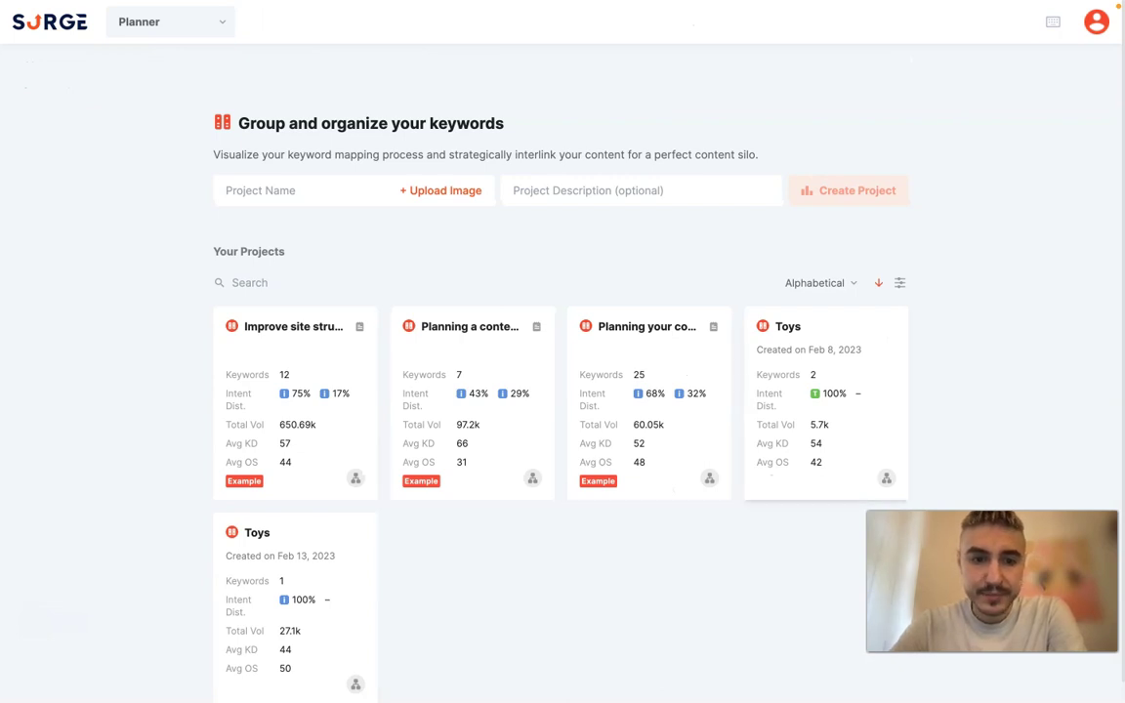
click(257, 532)
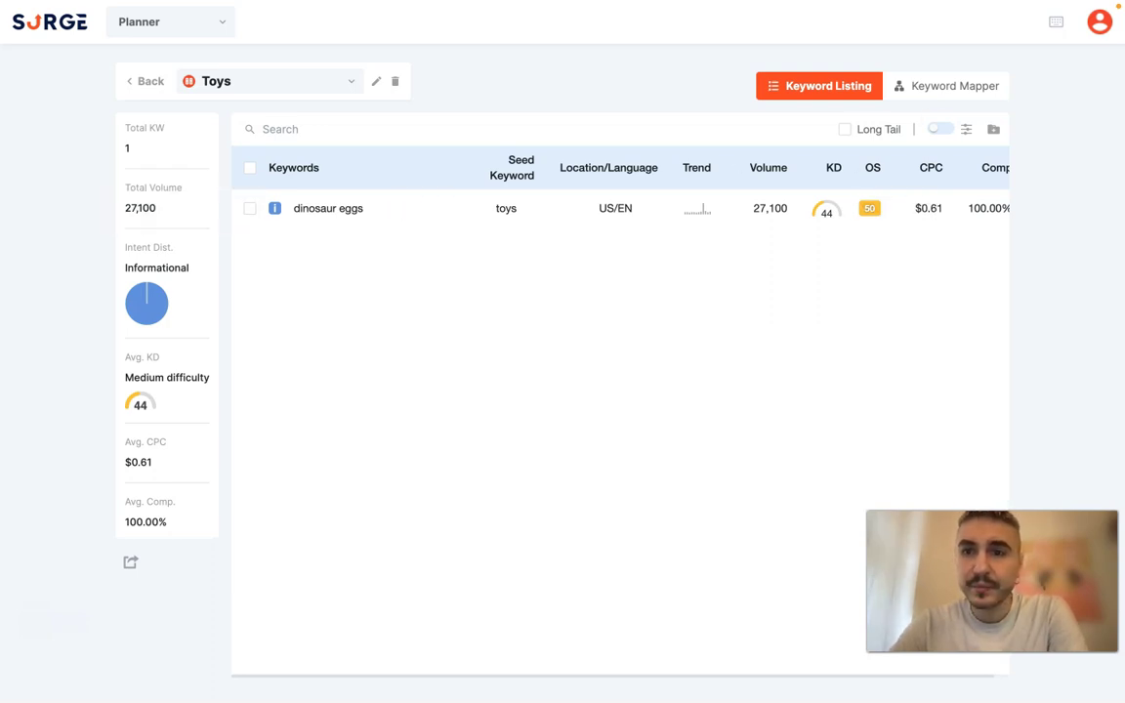
click(954, 86)
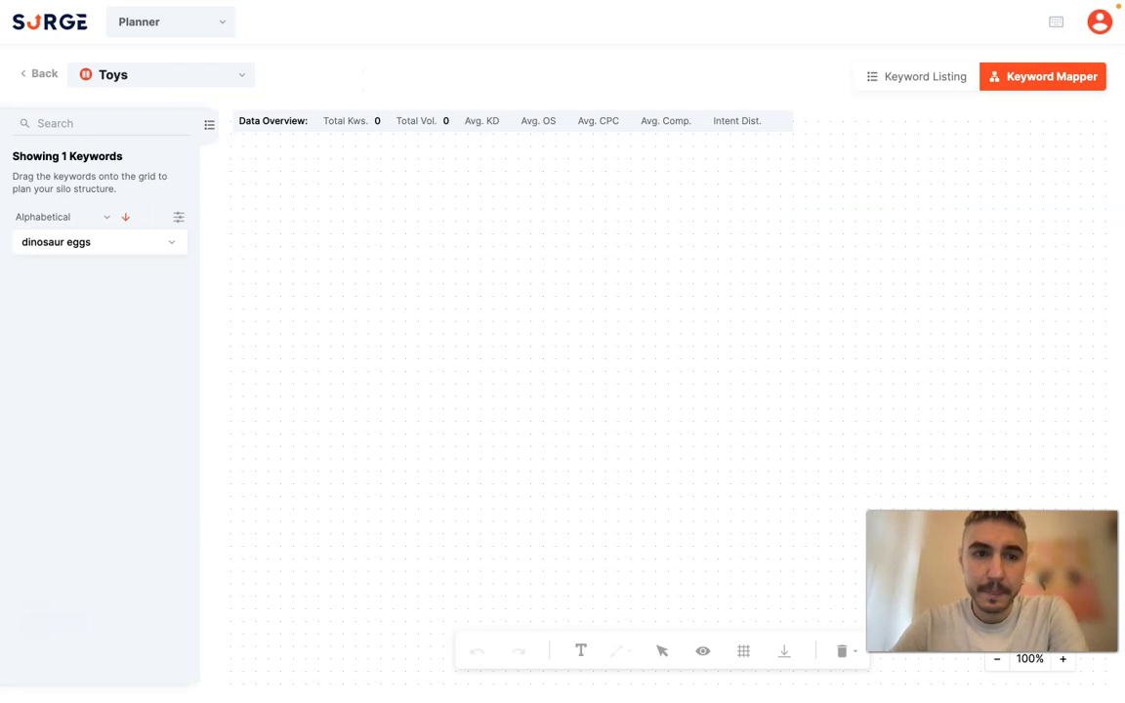
click(171, 242)
drag(56, 242, 524, 227)
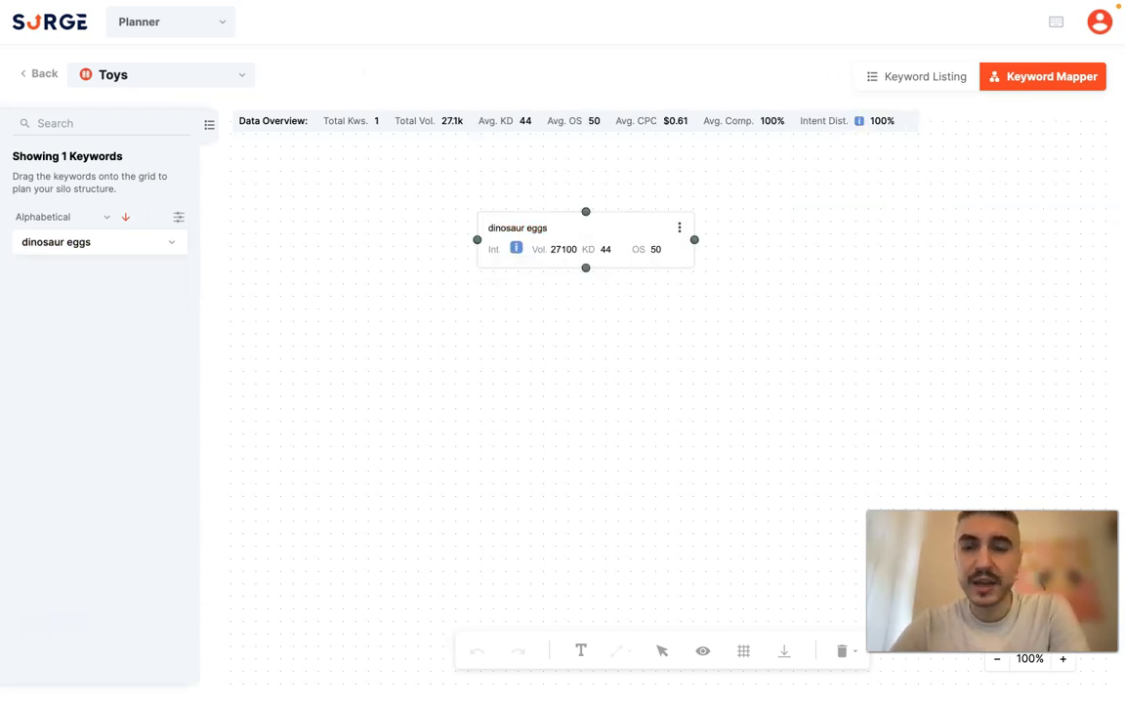
drag(523, 227, 410, 186)
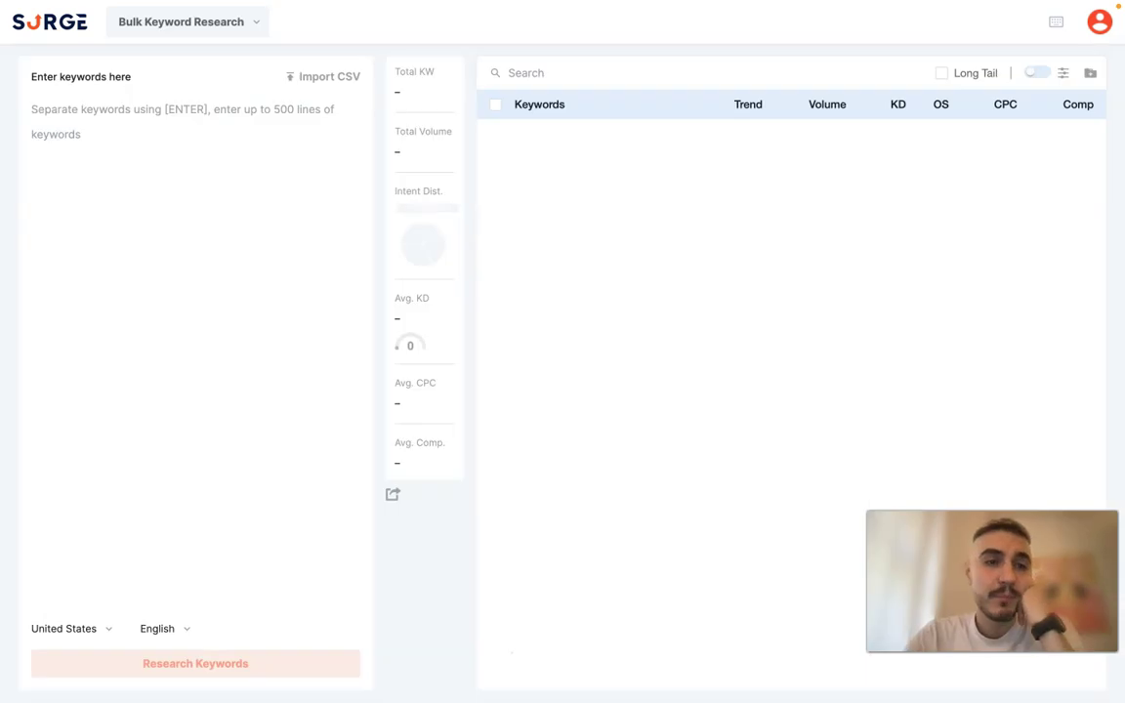
click(312, 532)
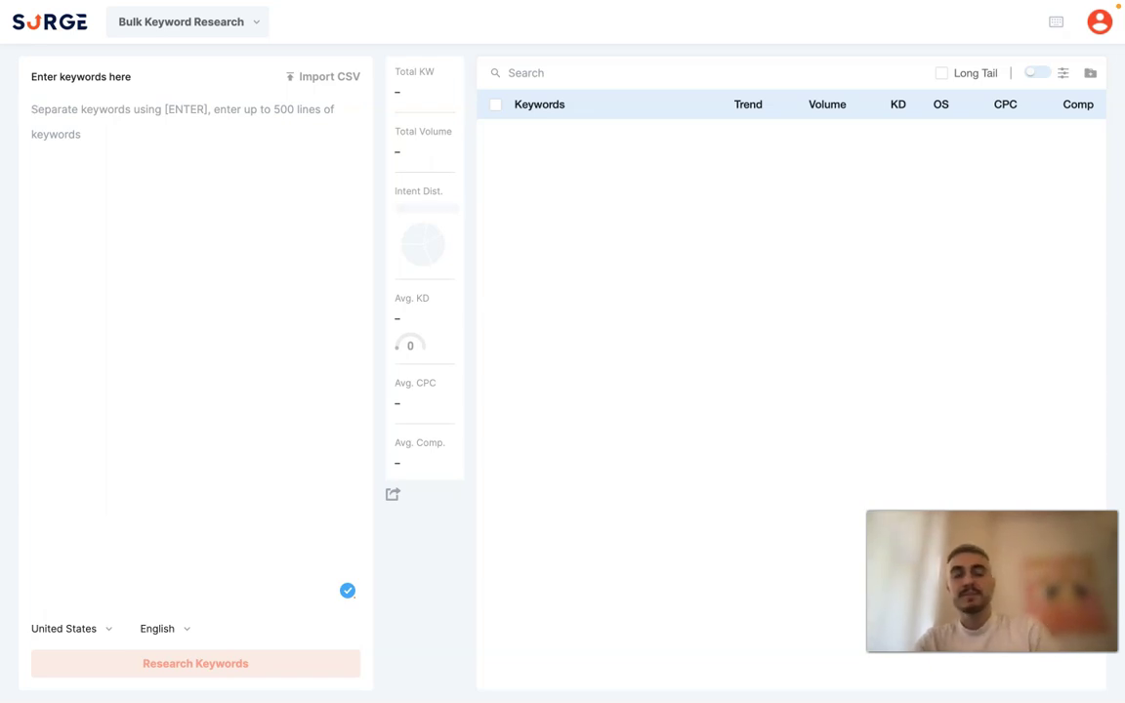
click(187, 22)
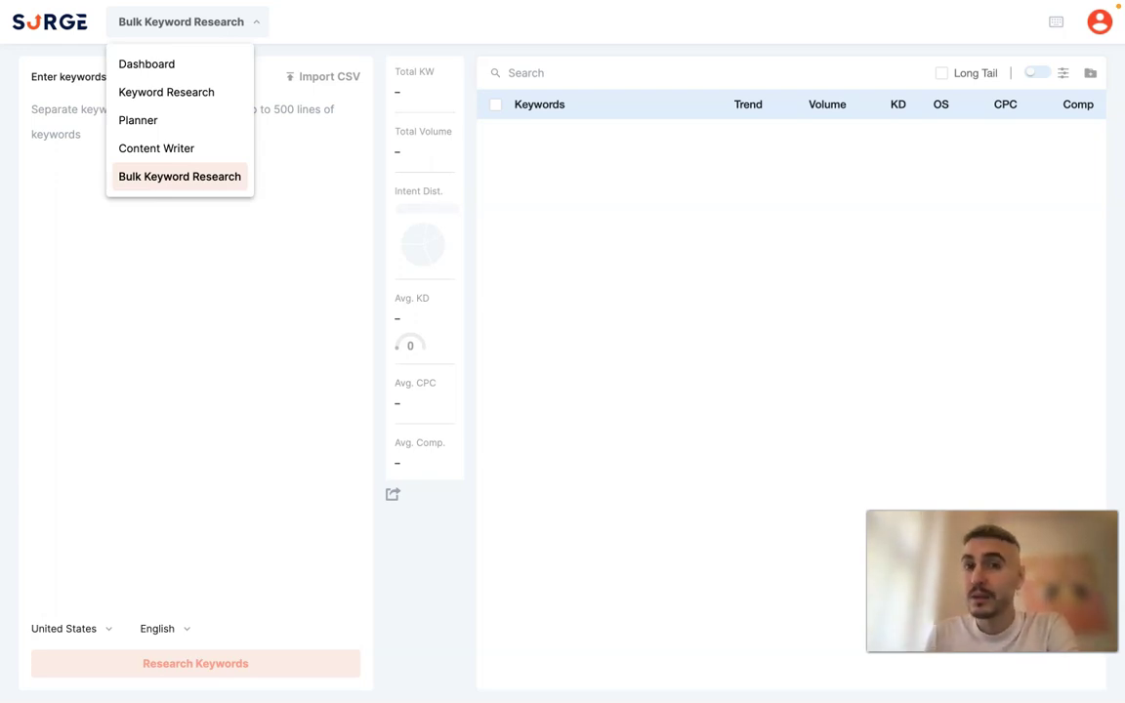
key(Escape)
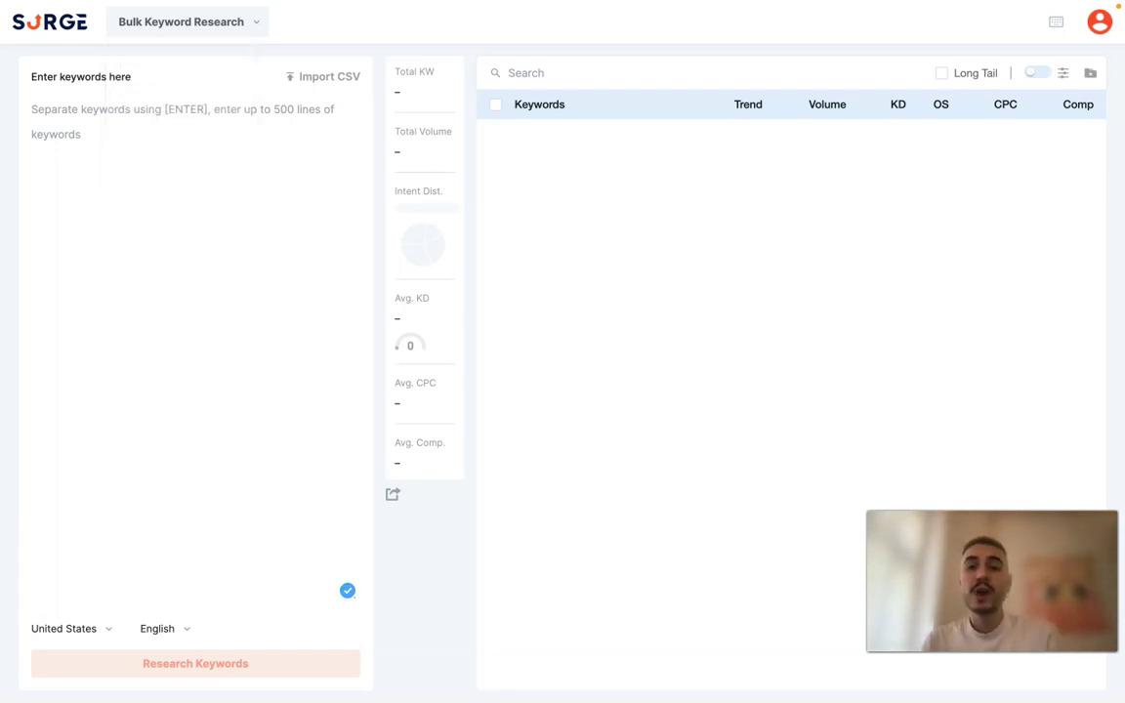